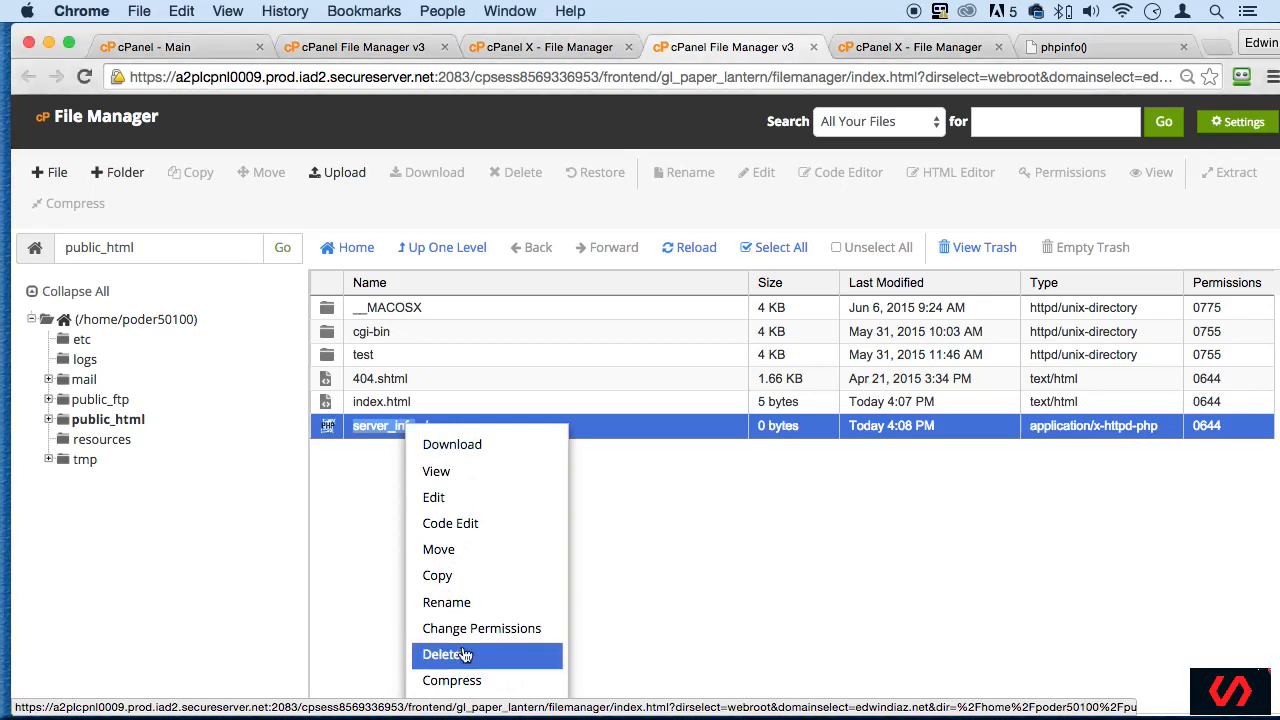
# - Move server_info.php and index.html from the public_html folder to the trash
pyautogui.click(445, 654)
pyautogui.click(765, 463)
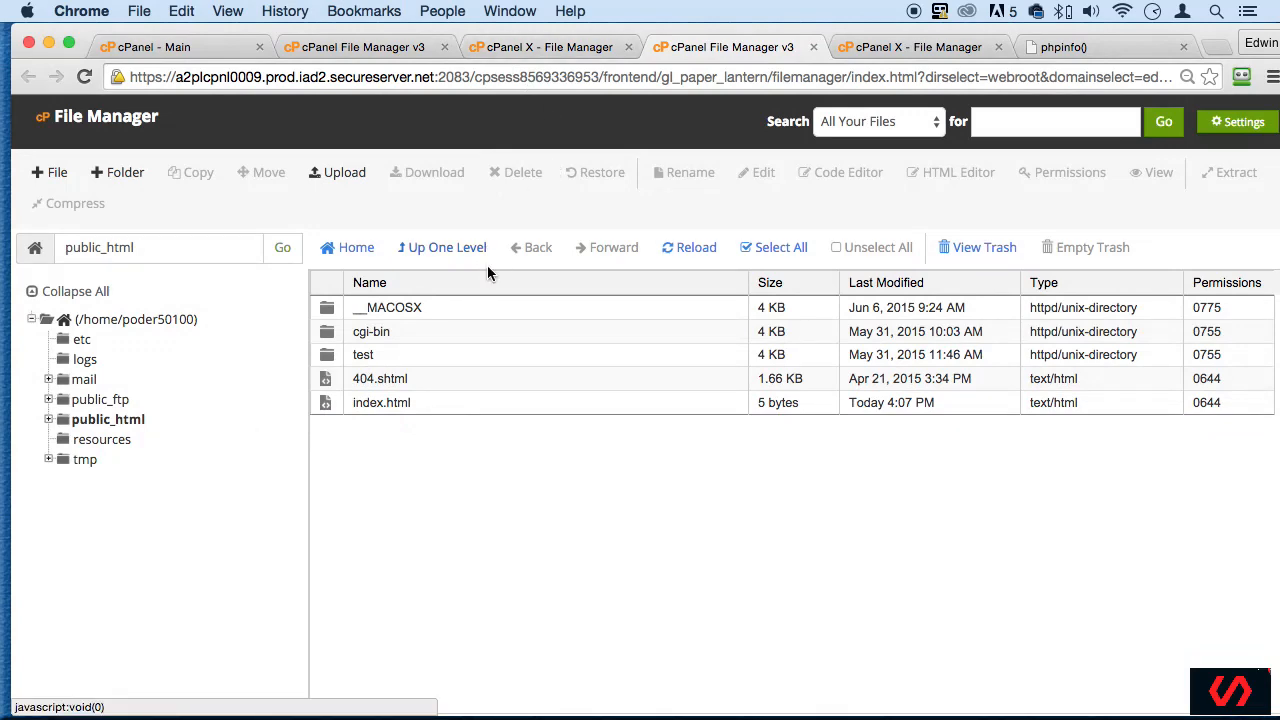
pyautogui.rightClick(336, 407)
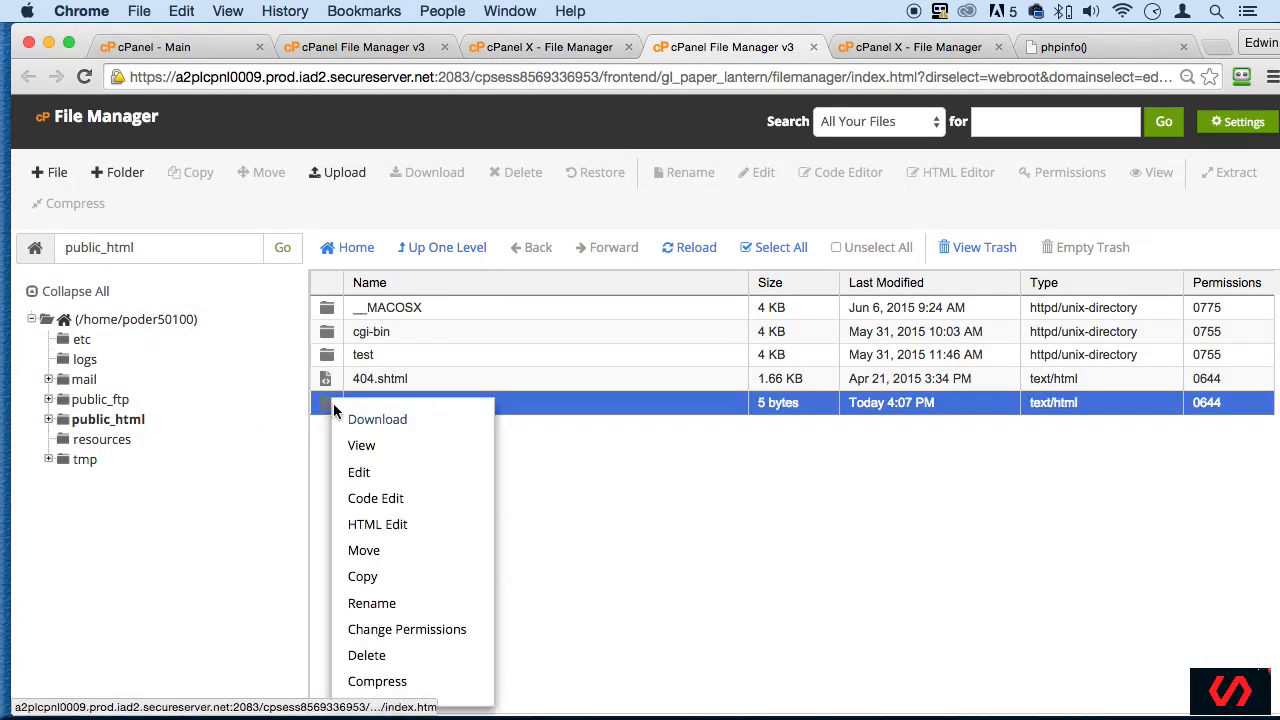
pyautogui.click(390, 658)
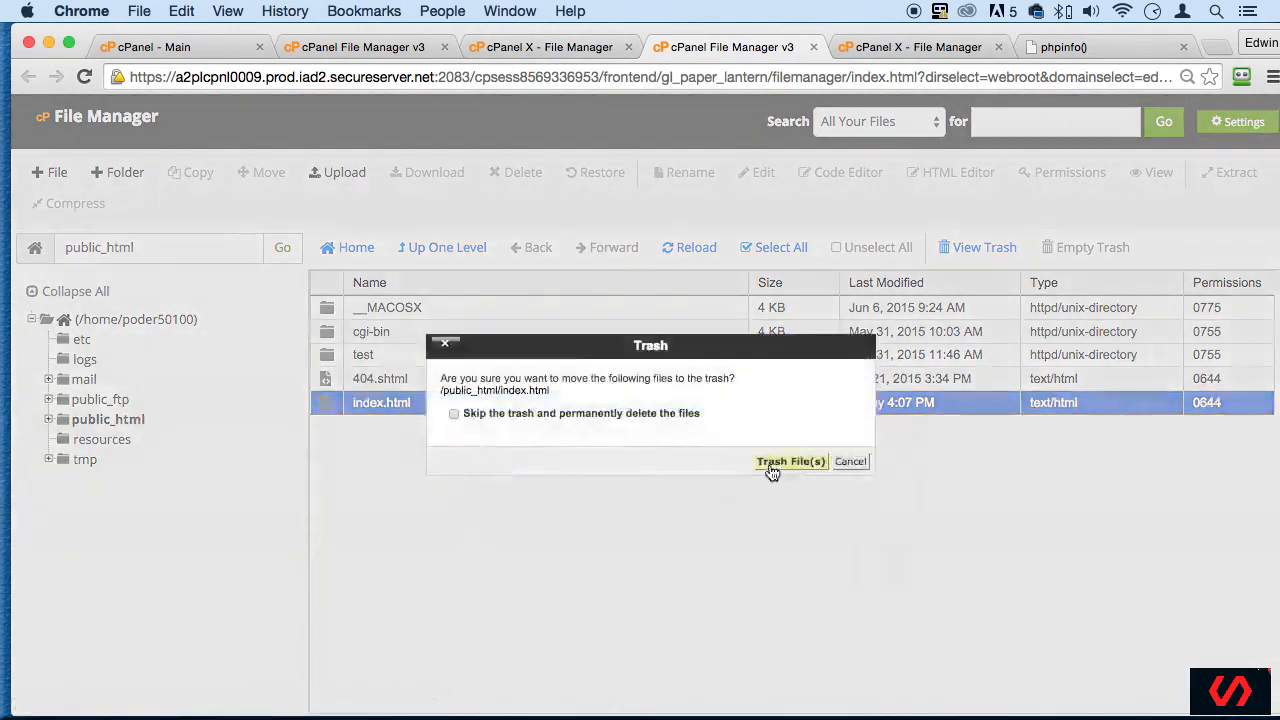
pyautogui.click(770, 461)
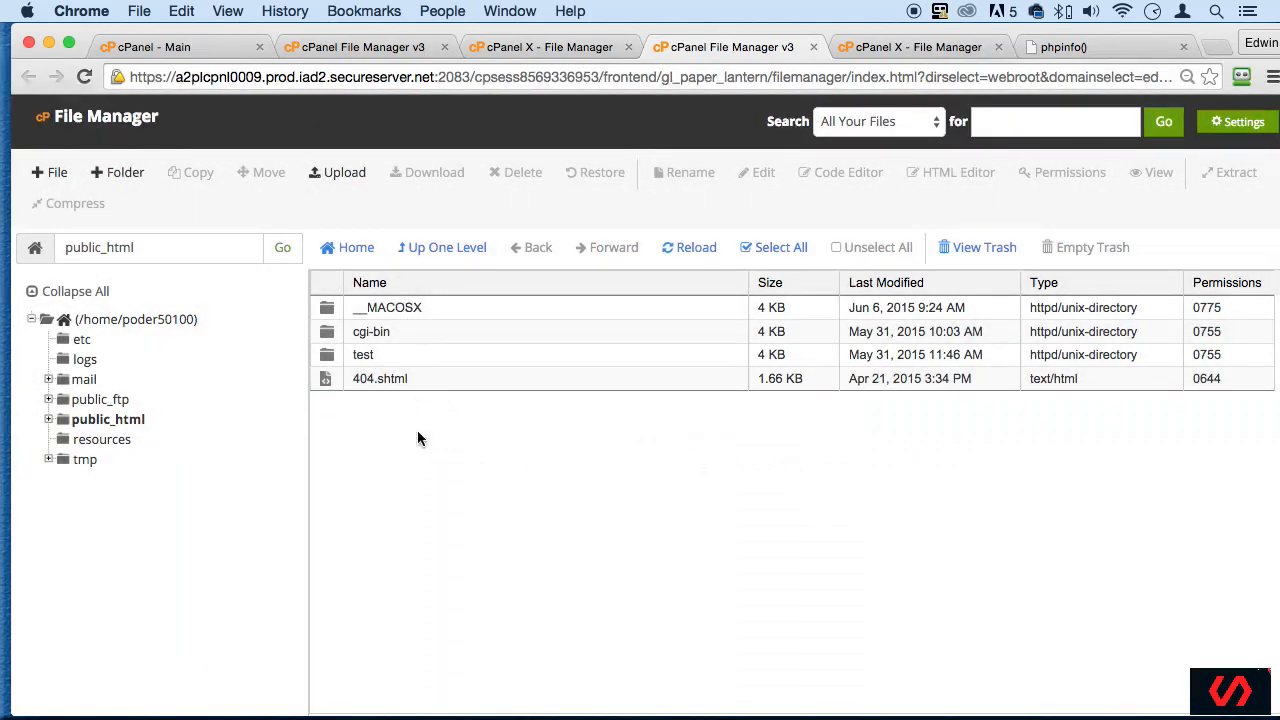
# - Load the local phpMyAdmin at localhost/phpmyadmin in place of the phpinfo() page
pyautogui.moveTo(1221, 36); pyautogui.dragTo(1213, 36)
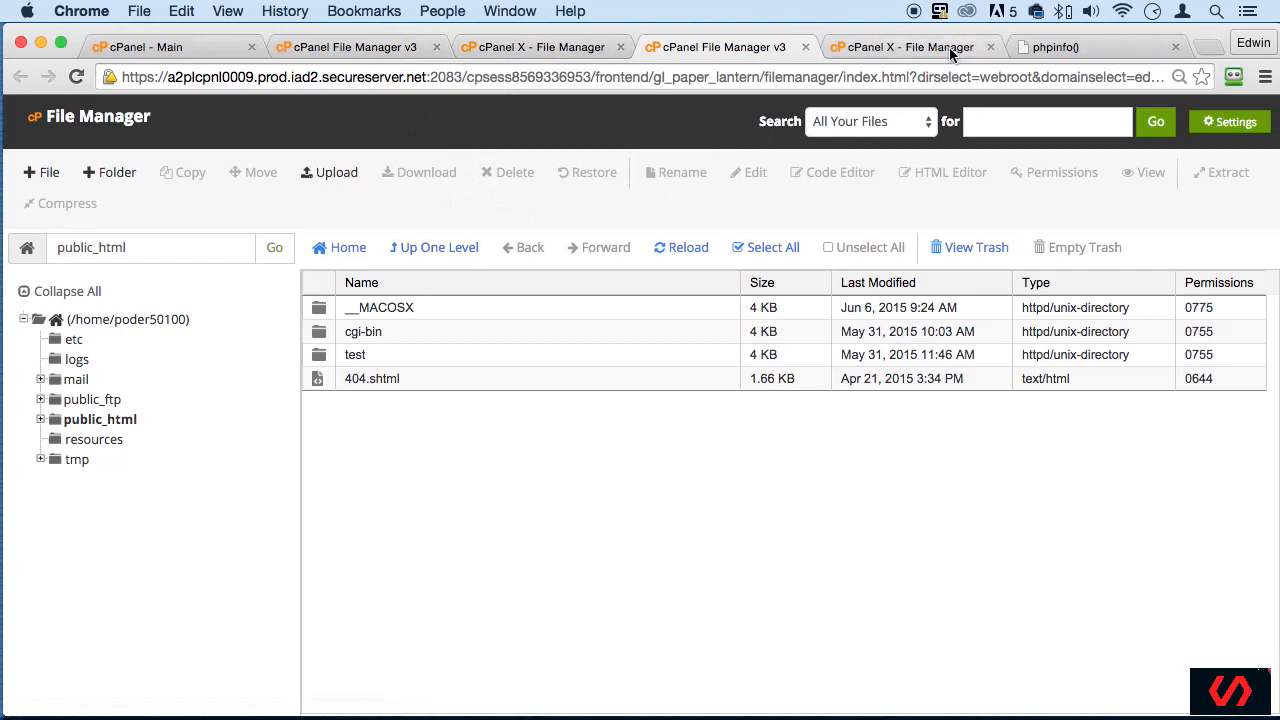
pyautogui.click(1085, 49)
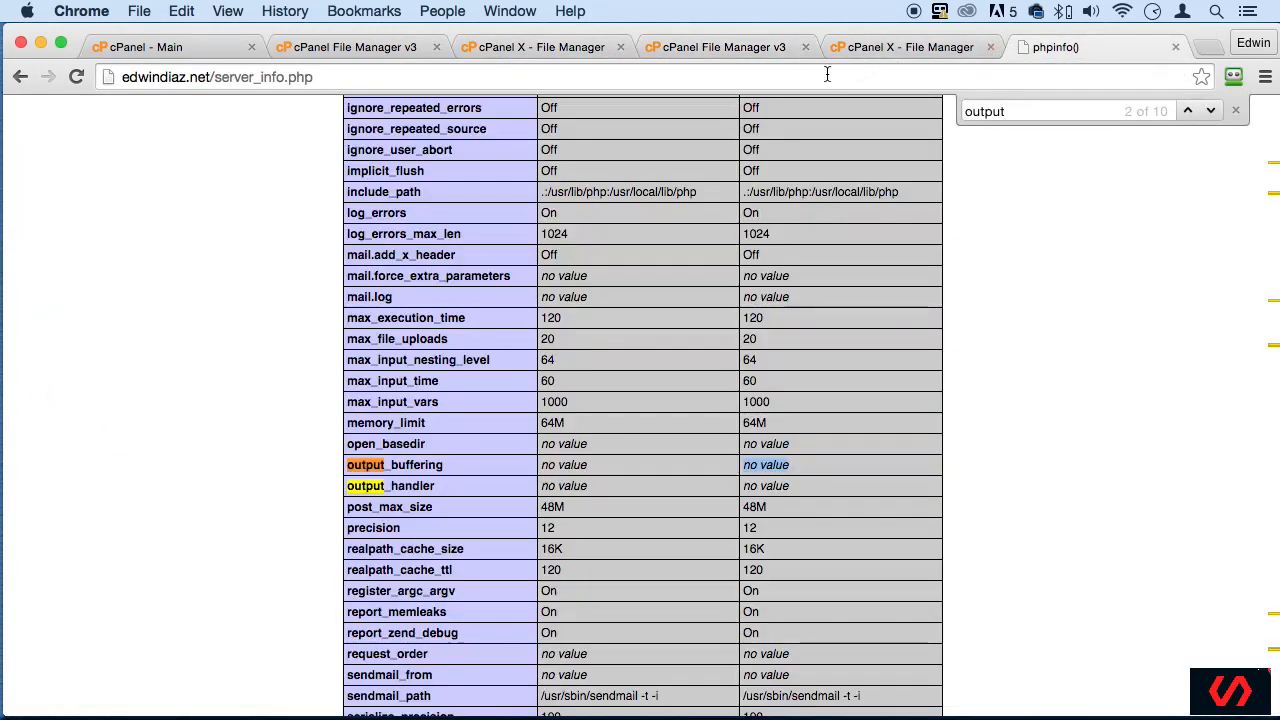
pyautogui.click(826, 72)
pyautogui.write('localhost/php')
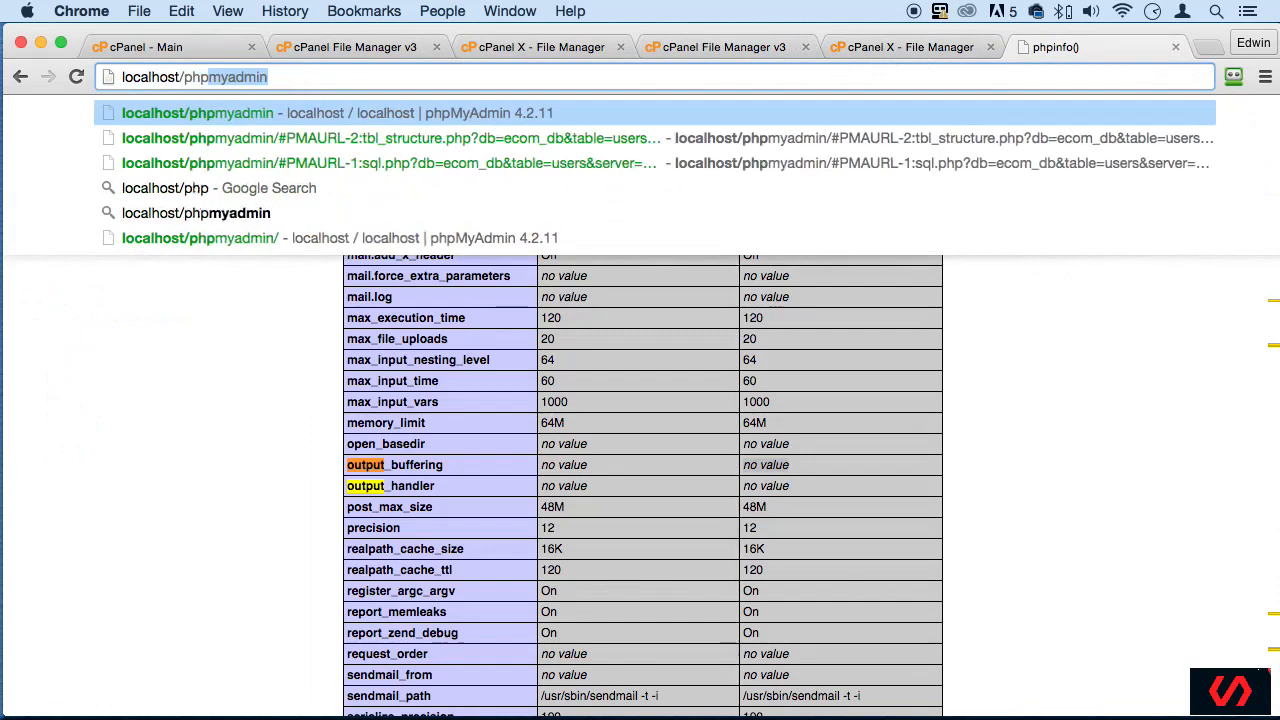
pyautogui.press('Return')
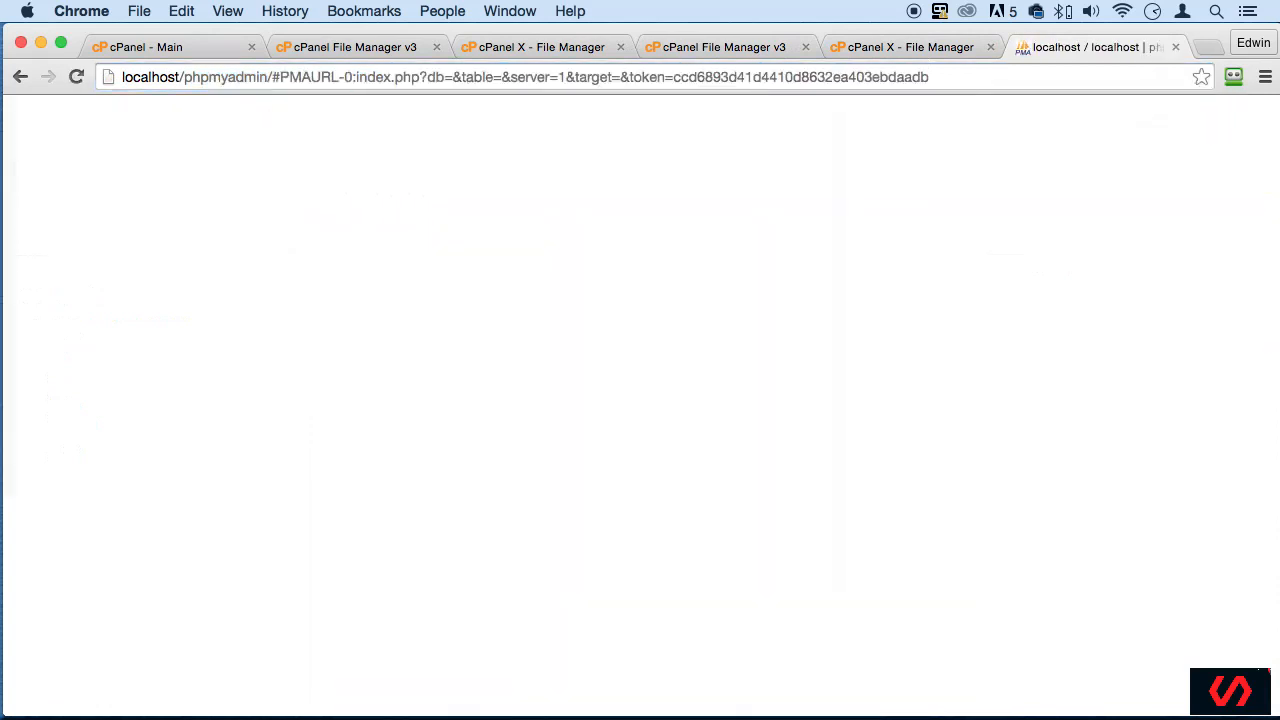
# - Export the ecom_db database using the Quick method in SQL format
pyautogui.click(74, 256)
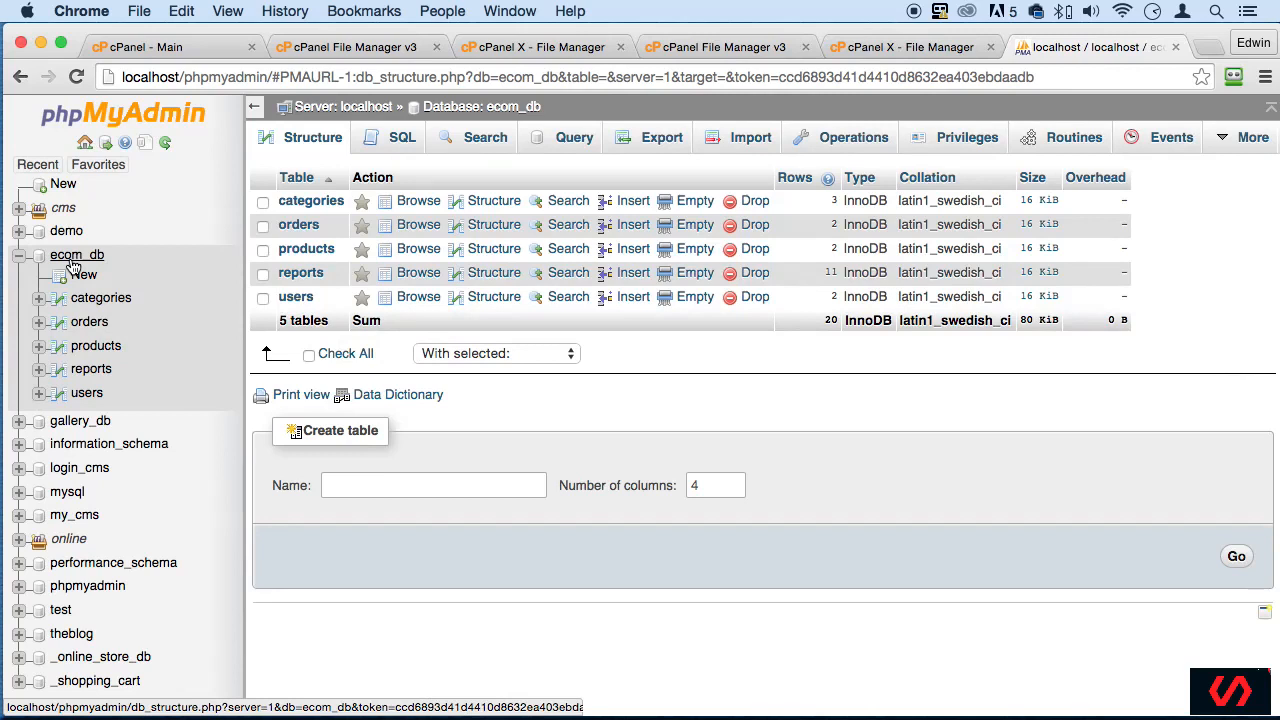
pyautogui.click(76, 261)
pyautogui.click(667, 137)
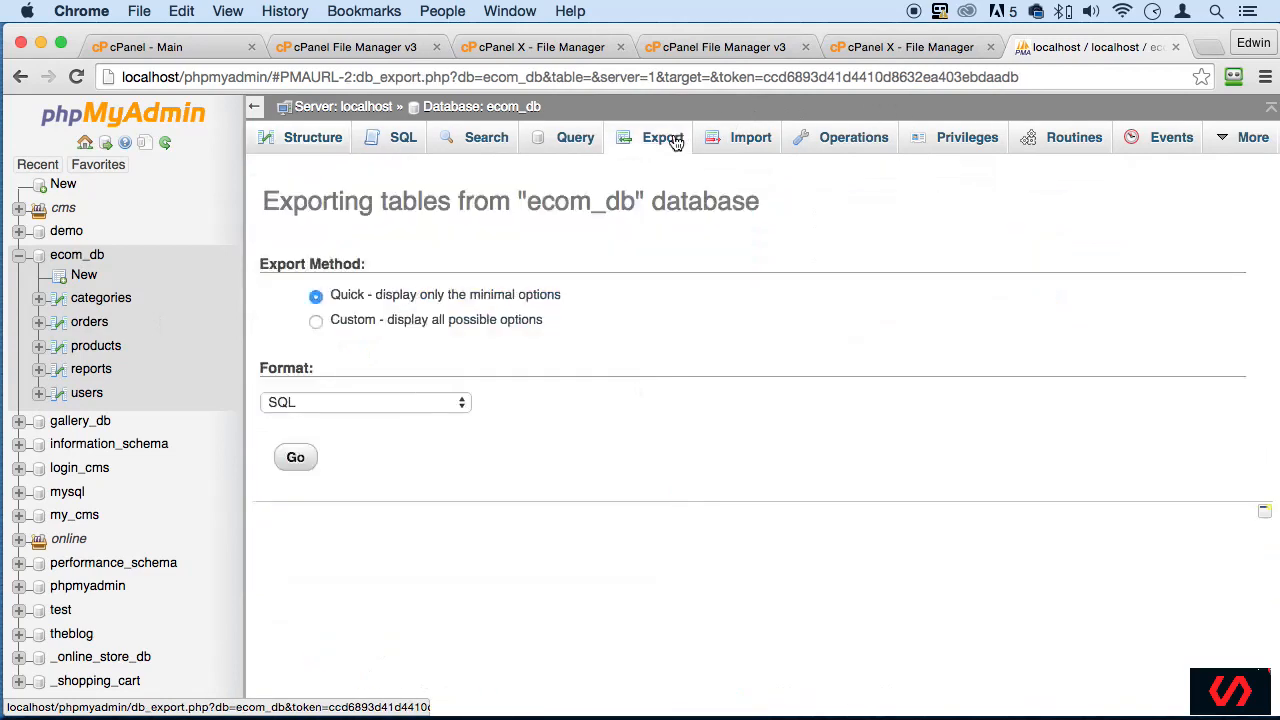
pyautogui.click(296, 459)
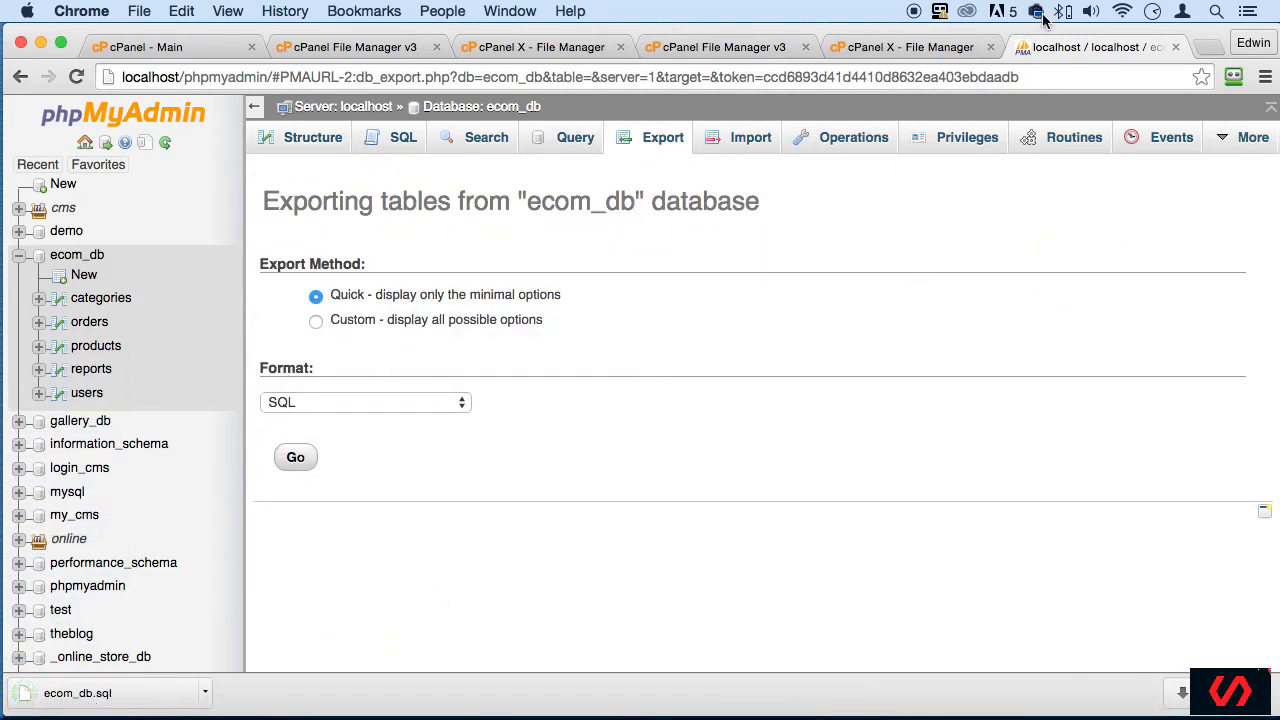
# - Place the downloaded ecom_db.sql file on the desktop, moving the browser window aside and back
pyautogui.moveTo(949, 30); pyautogui.dragTo(1275, 30)
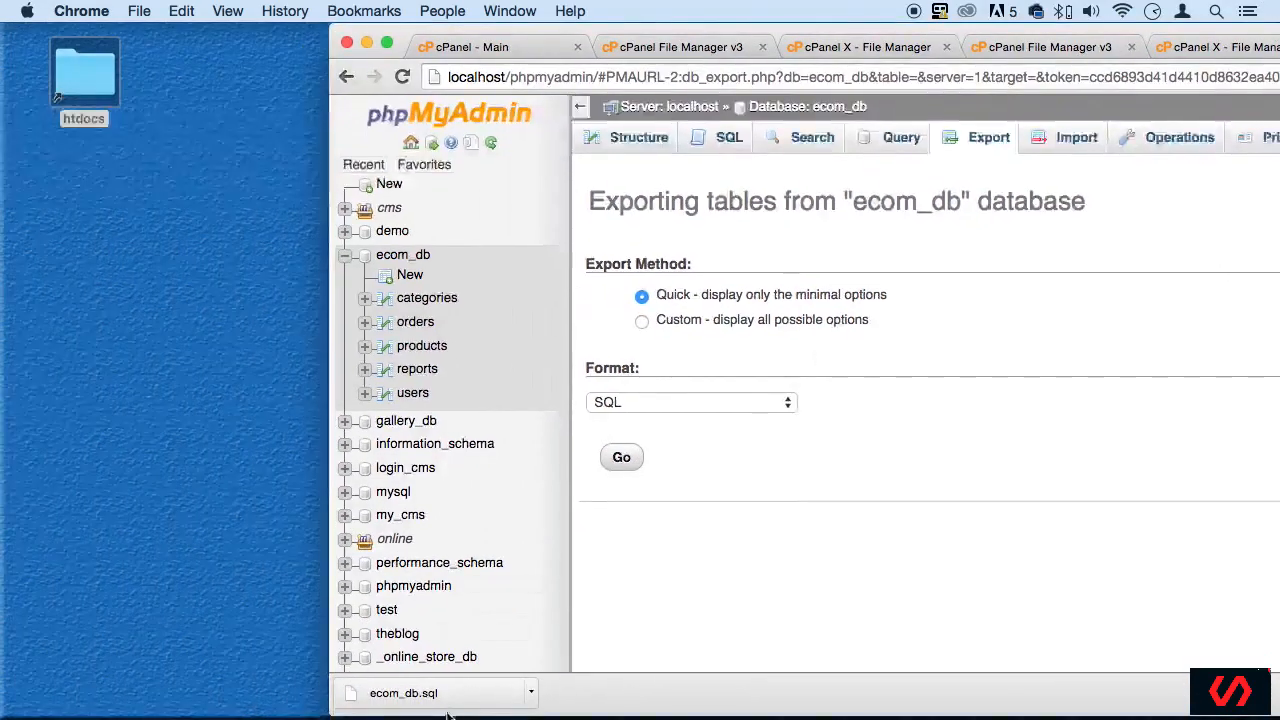
pyautogui.moveTo(452, 699); pyautogui.dragTo(171, 239)
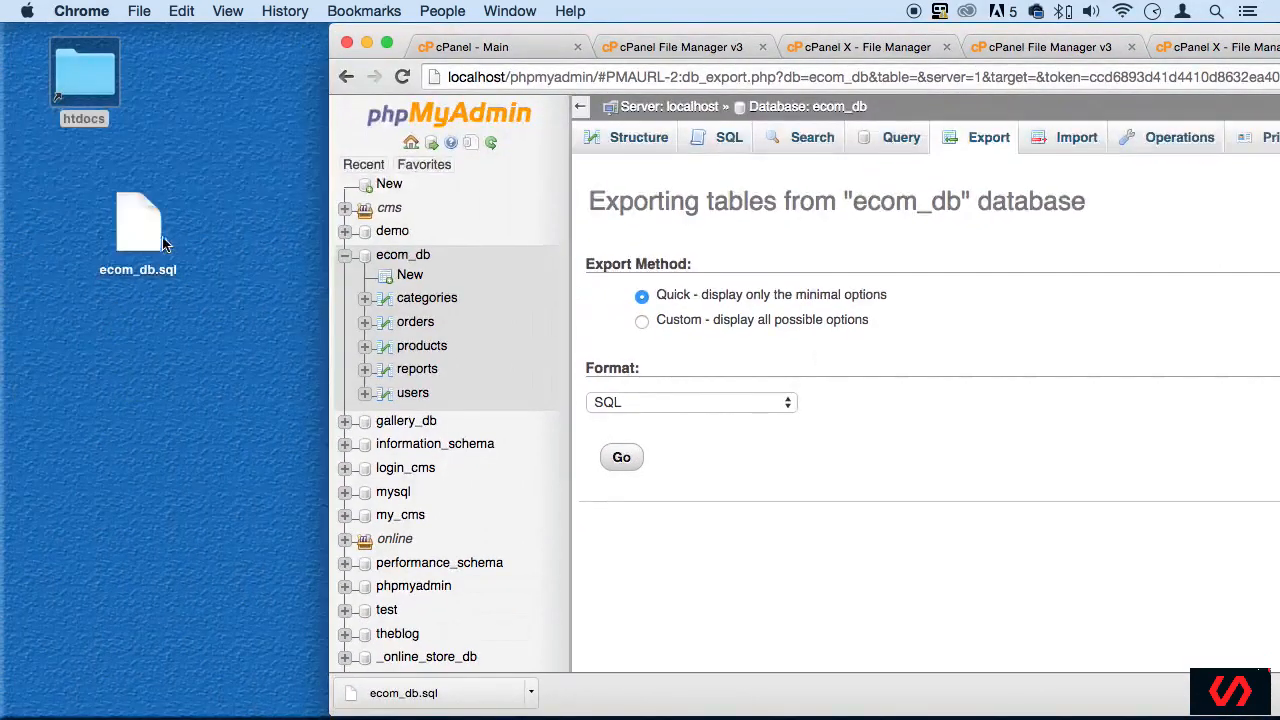
pyautogui.moveTo(706, 28); pyautogui.dragTo(386, 28)
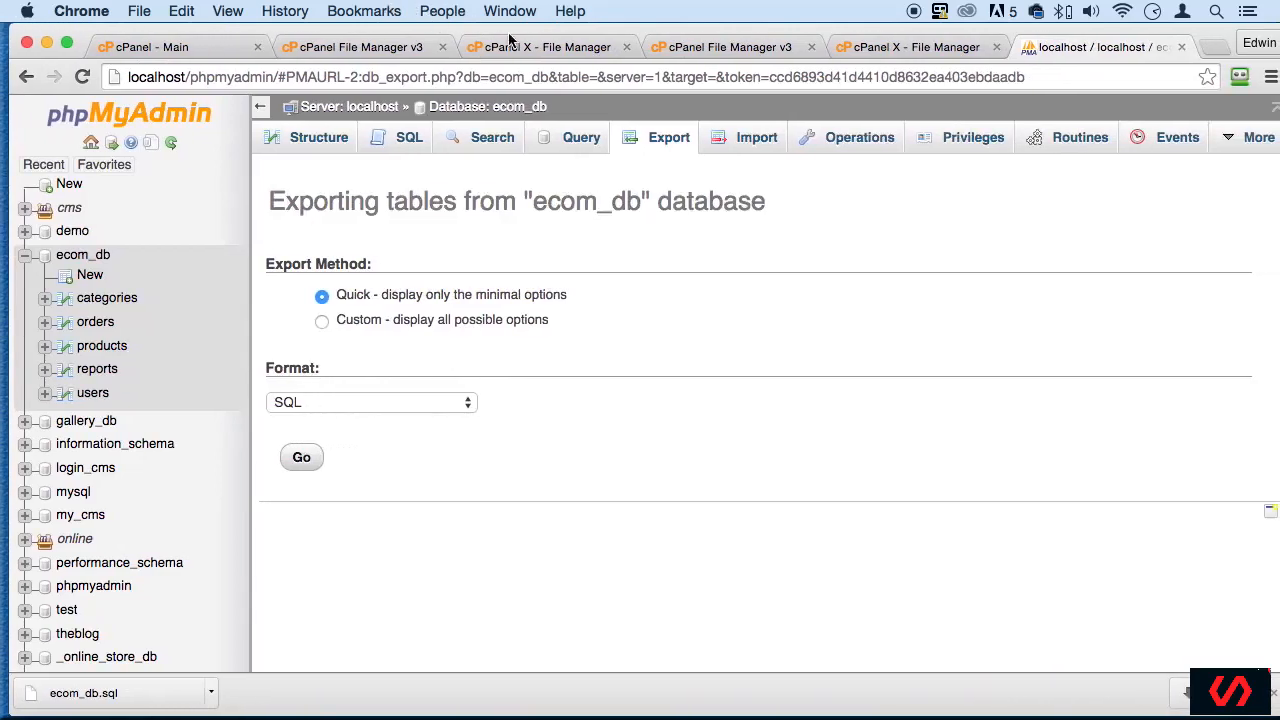
# - Return to the hosting account's main cPanel page and locate its Databases section
pyautogui.click(515, 45)
pyautogui.click(375, 52)
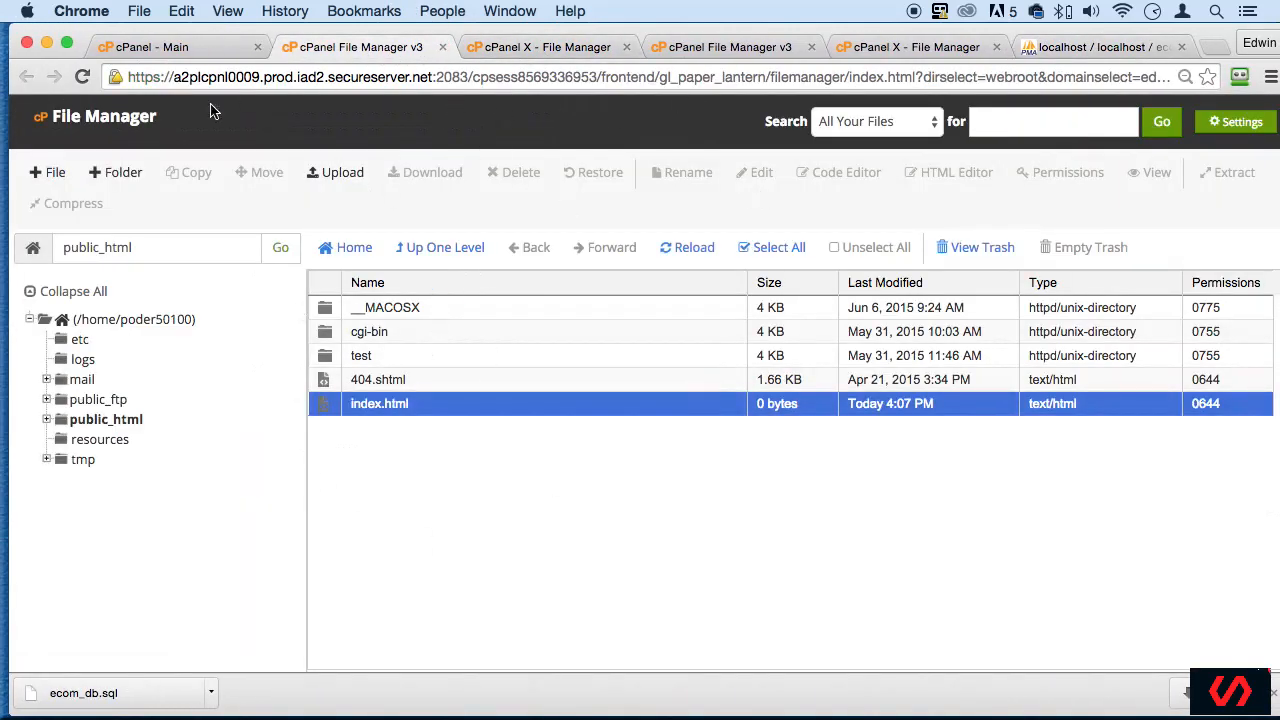
pyautogui.click(204, 50)
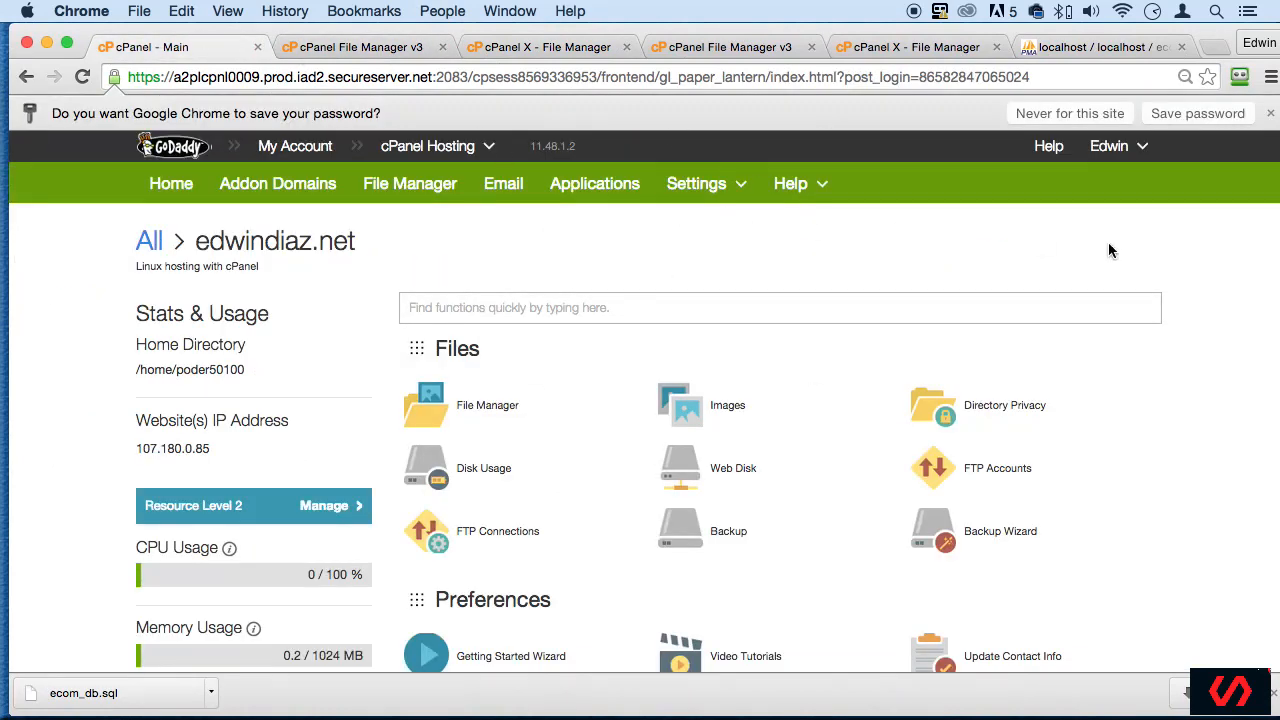
pyautogui.scroll(-4, 1120, 260)
pyautogui.scroll(3, 1134, 268)
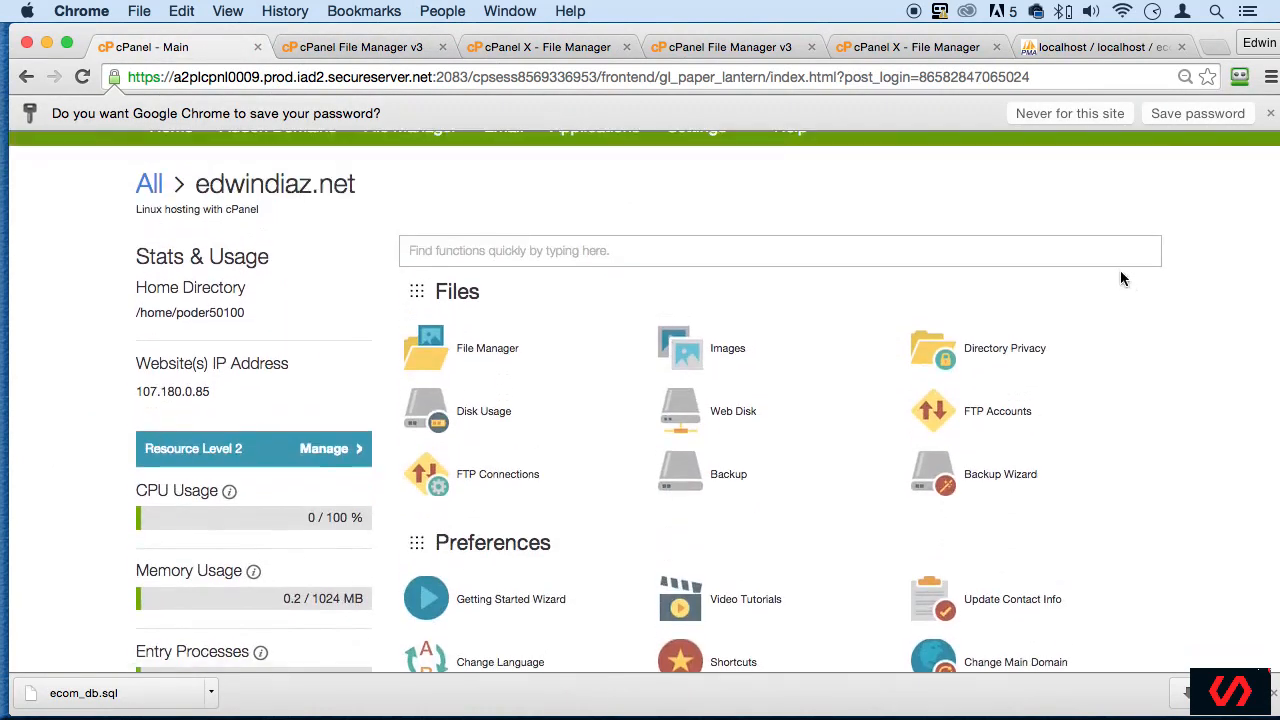
pyautogui.scroll(-9, 1100, 390)
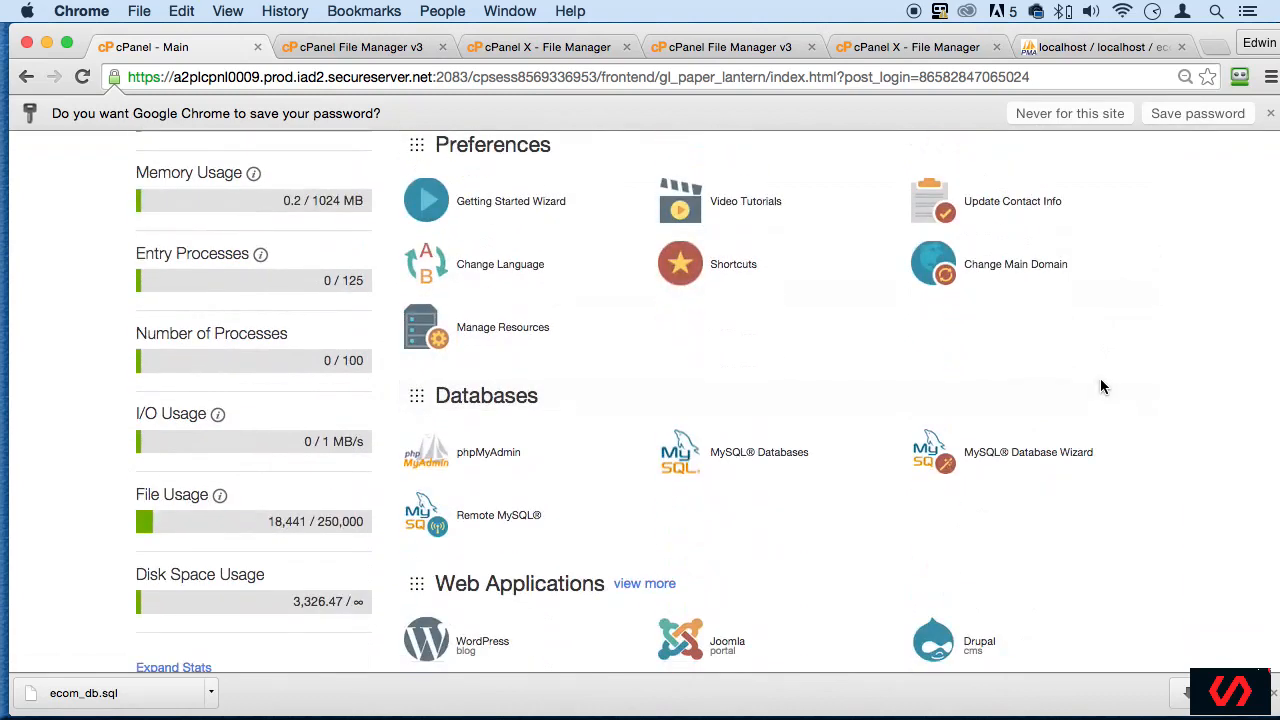
pyautogui.scroll(-3, 1098, 388)
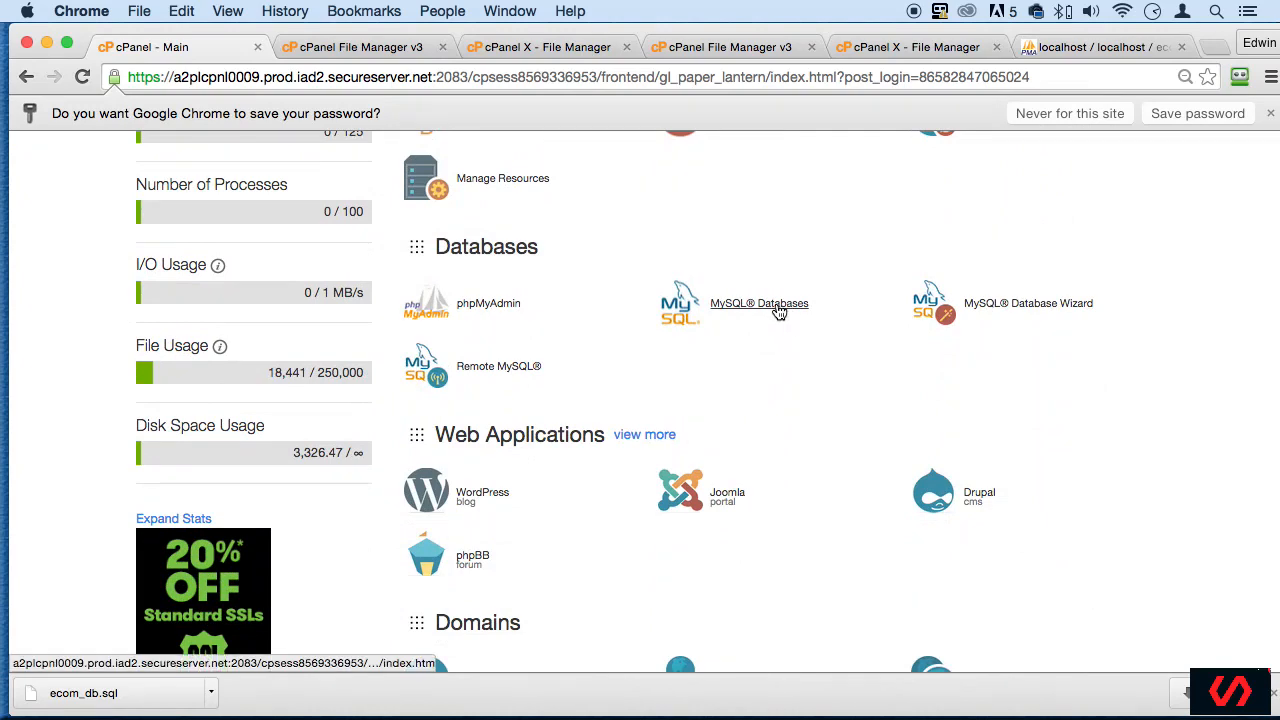
# - Try to create a database named ecom_db with the MySQL Database Wizard, and return to the main cPanel page
pyautogui.click(1055, 314)
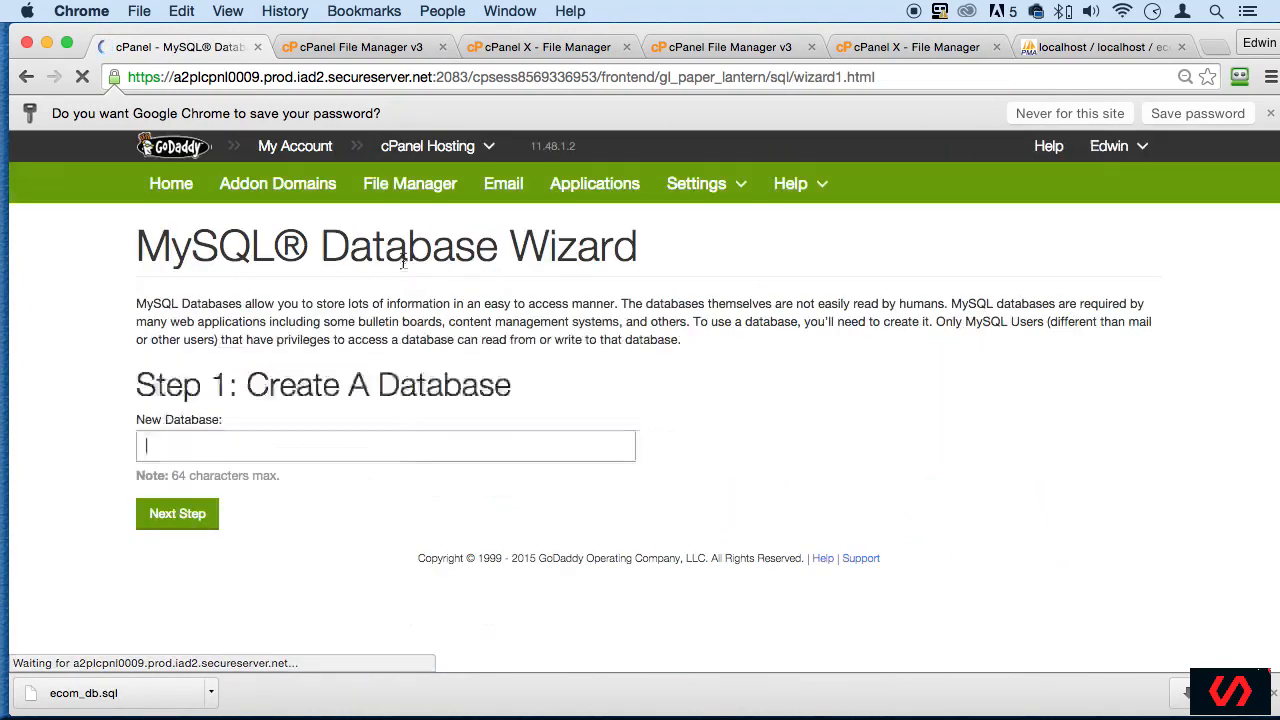
pyautogui.write('eco')
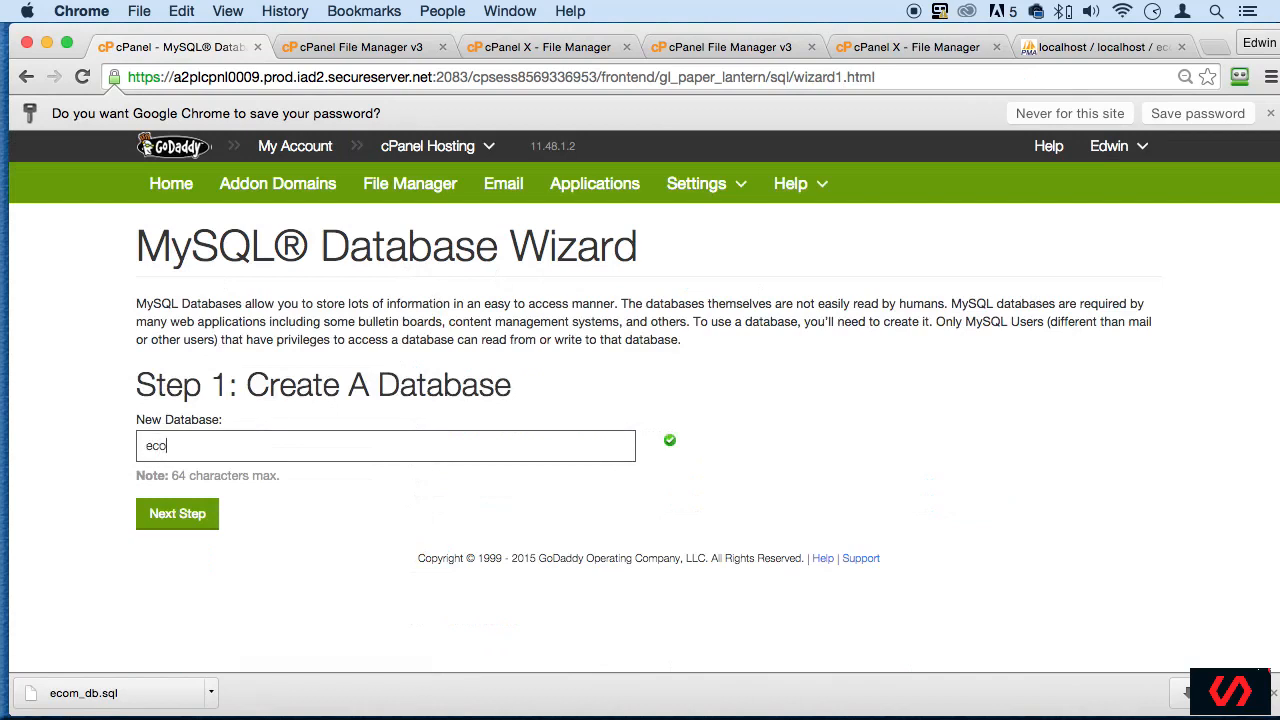
pyautogui.write('m_db')
pyautogui.click(191, 520)
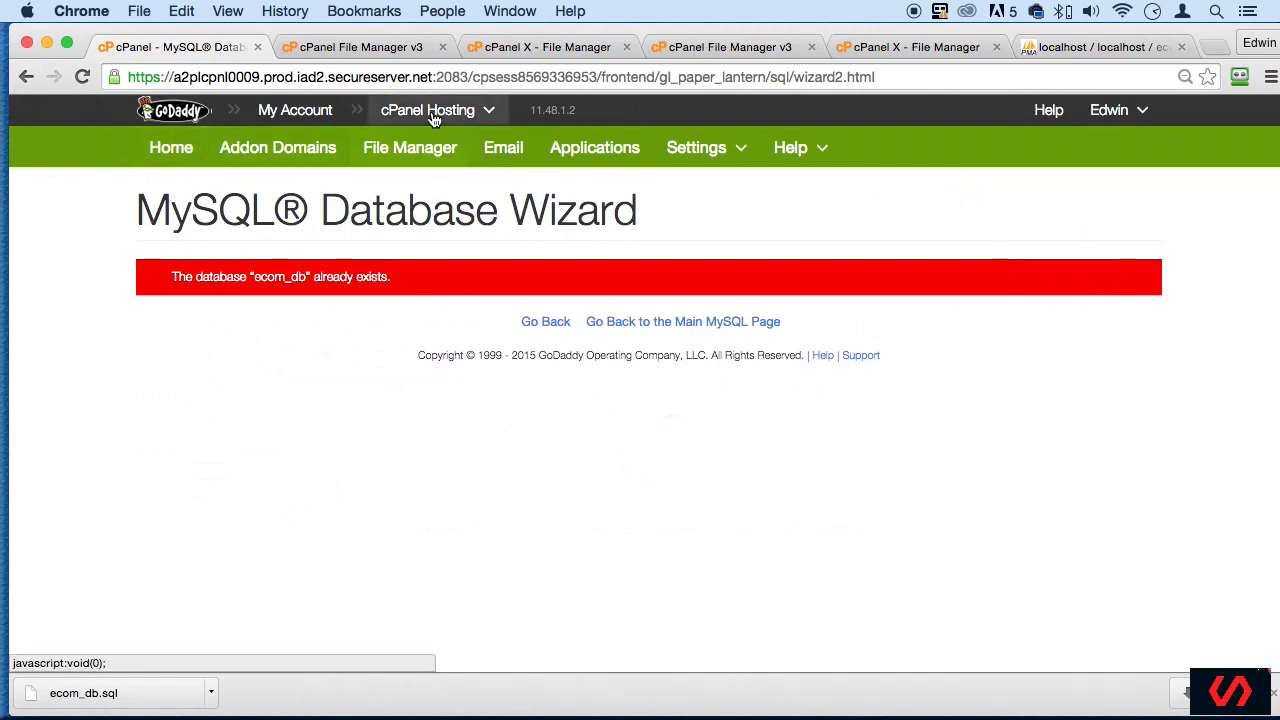
pyautogui.click(27, 77)
pyautogui.click(27, 77)
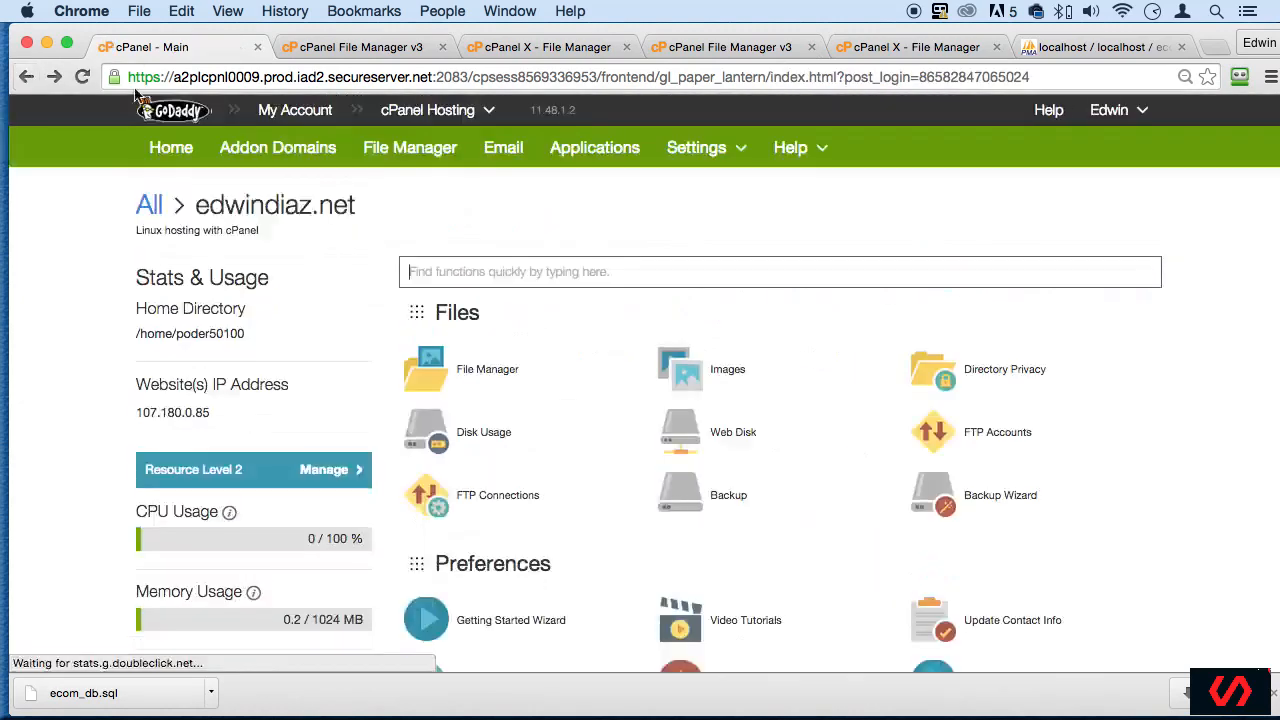
# - Open the MySQL Databases page and review the current databases, their privileged users and the current users
pyautogui.scroll(-10, 785, 441)
pyautogui.click(760, 366)
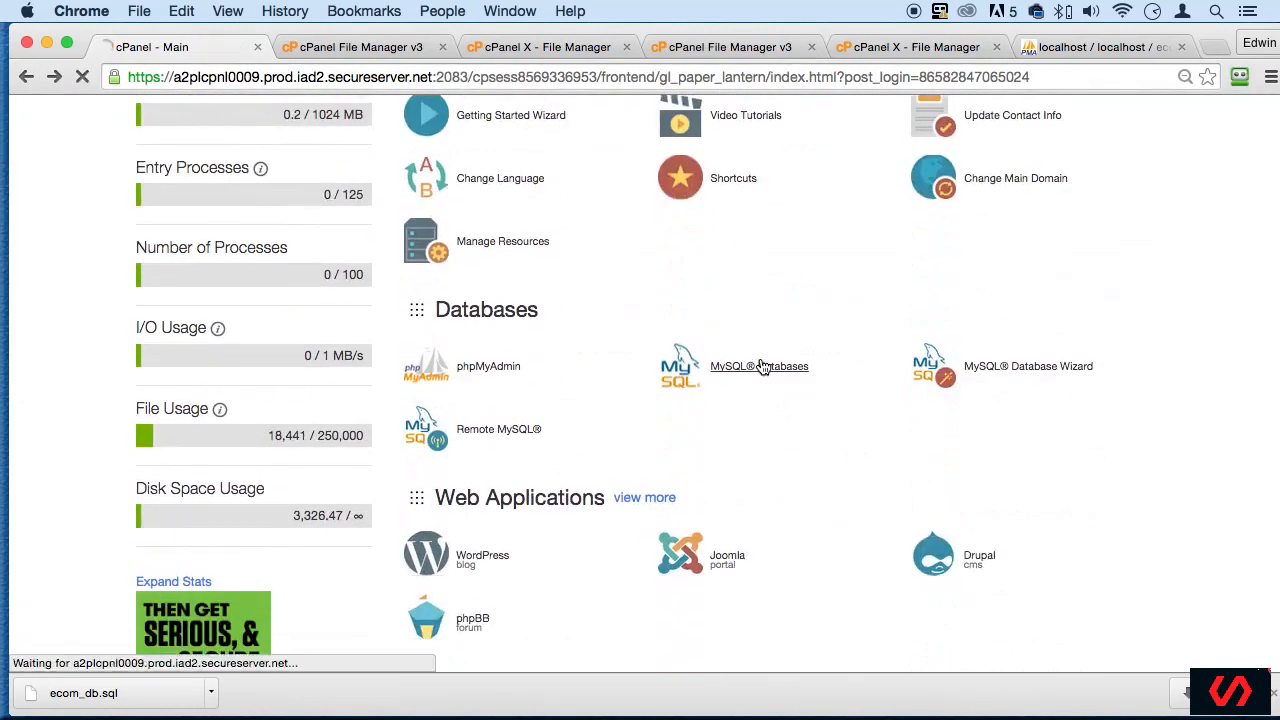
pyautogui.scroll(-5, 757, 366)
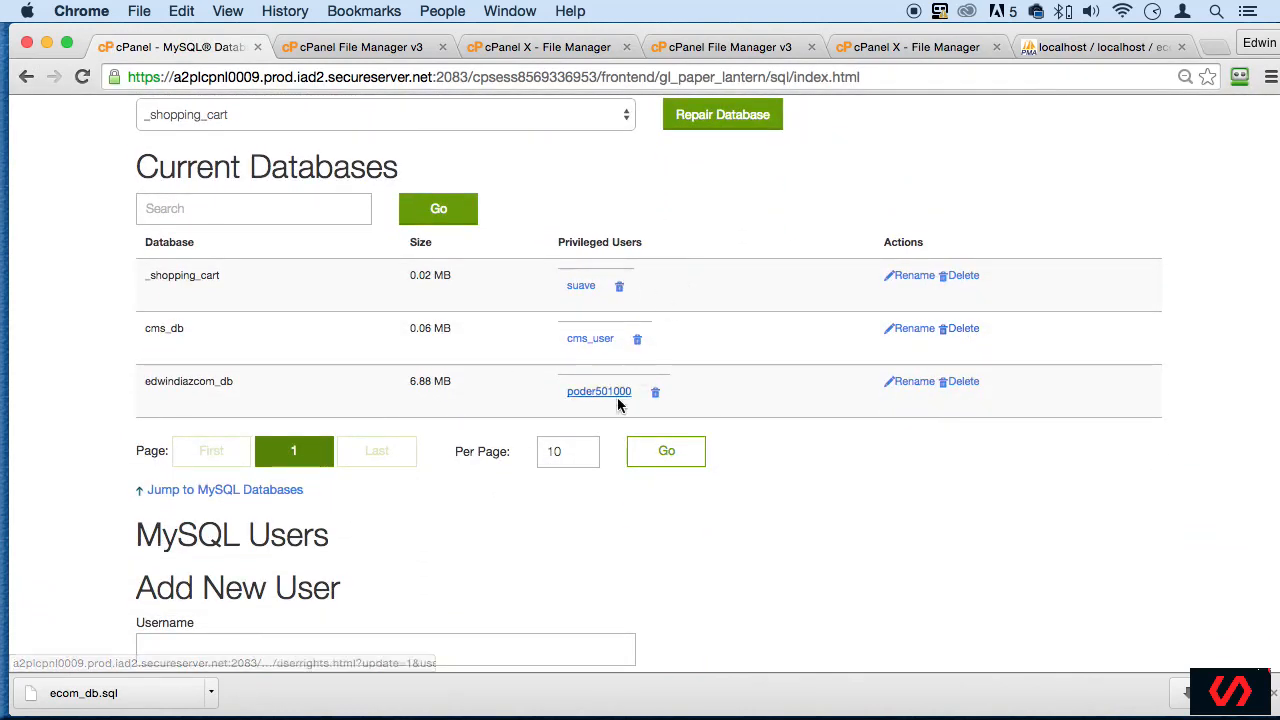
pyautogui.scroll(-3, 582, 420)
pyautogui.scroll(-5, 582, 420)
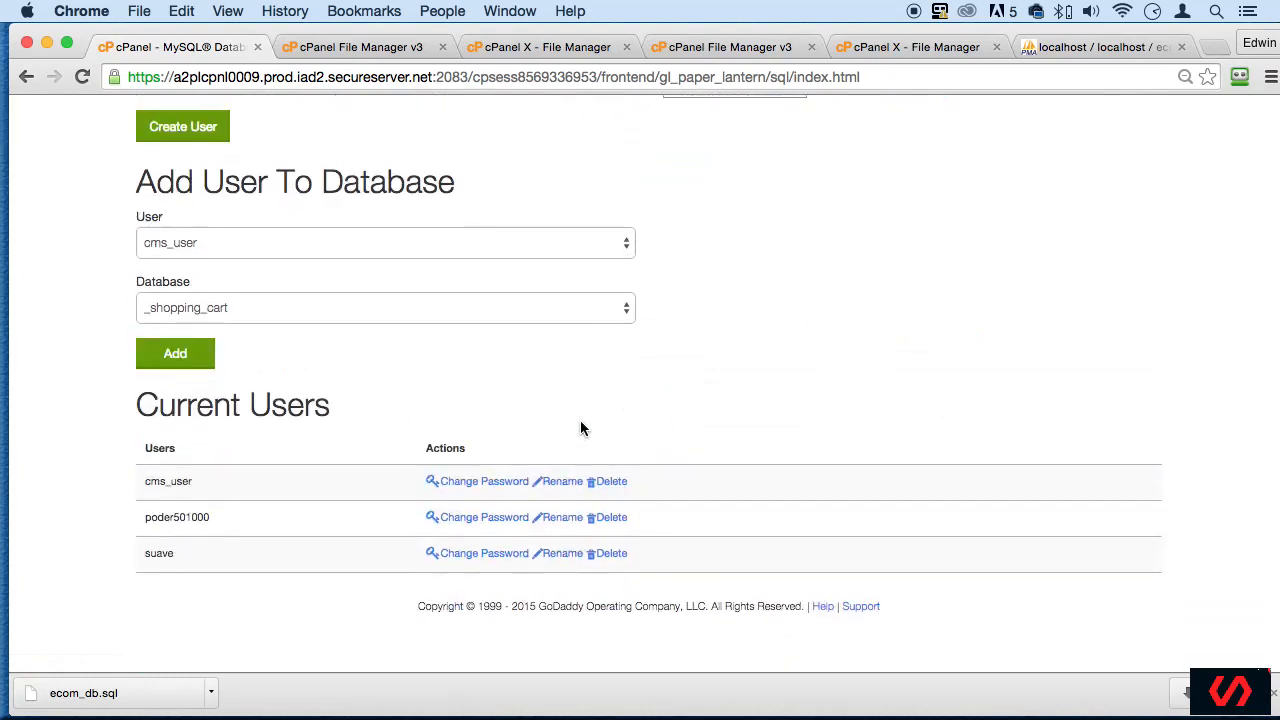
pyautogui.scroll(15, 580, 428)
pyautogui.scroll(-6, 580, 420)
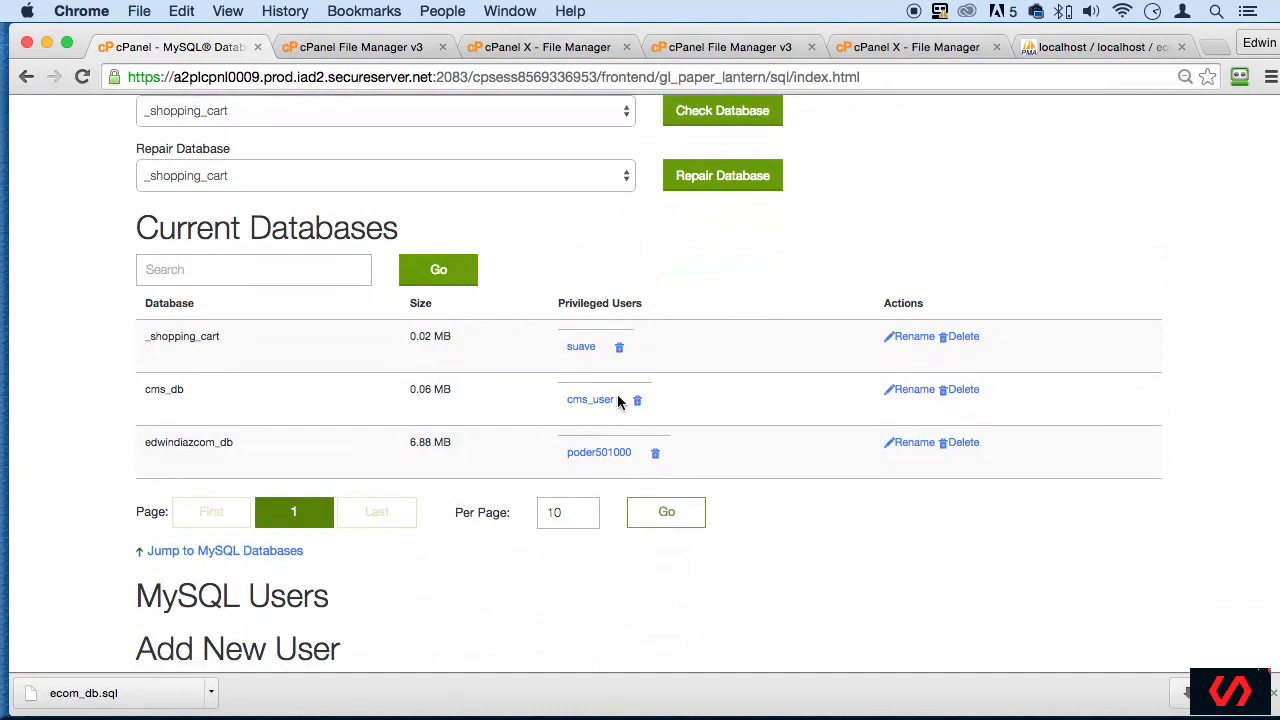
pyautogui.scroll(5, 618, 400)
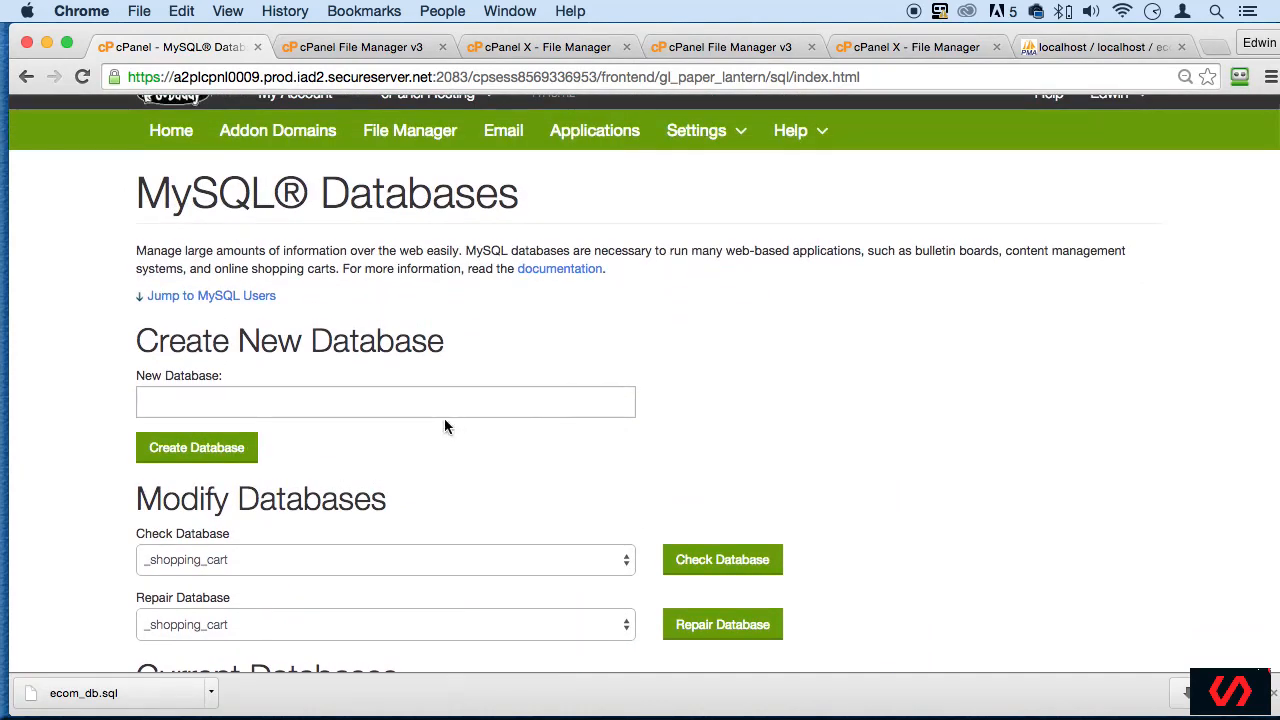
pyautogui.click(446, 398)
pyautogui.write('ecom_')
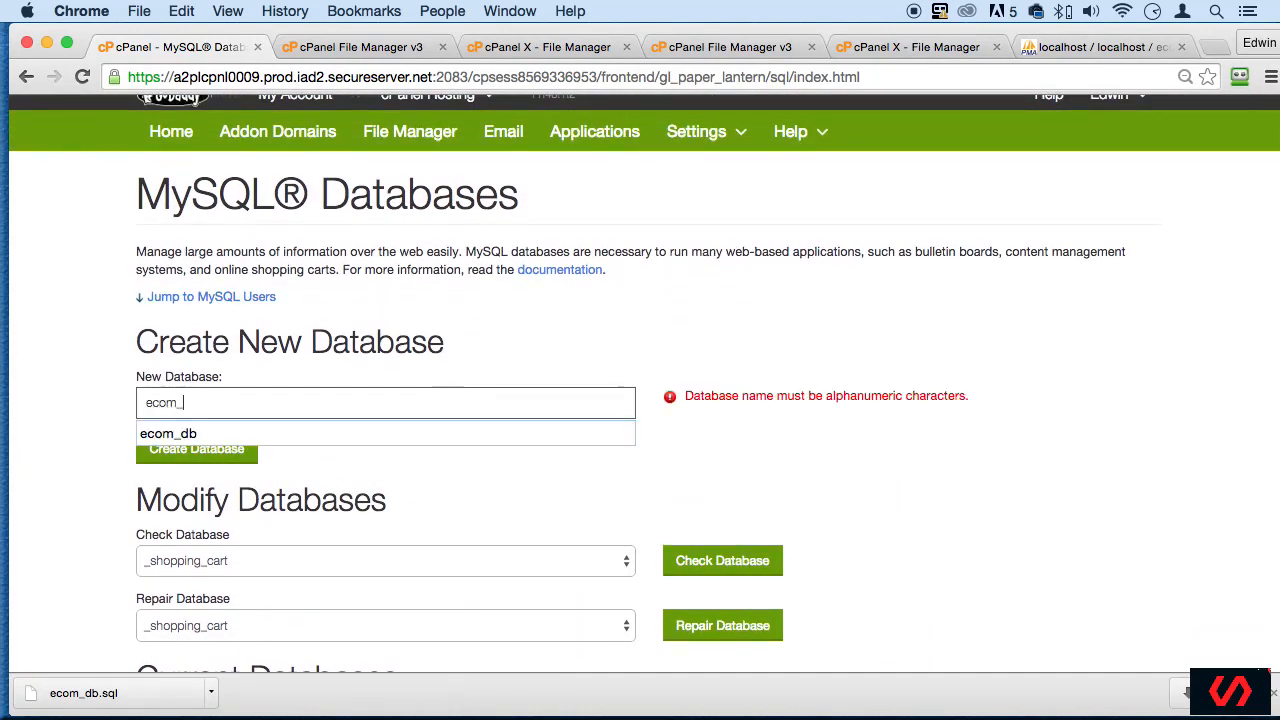
pyautogui.write('db')
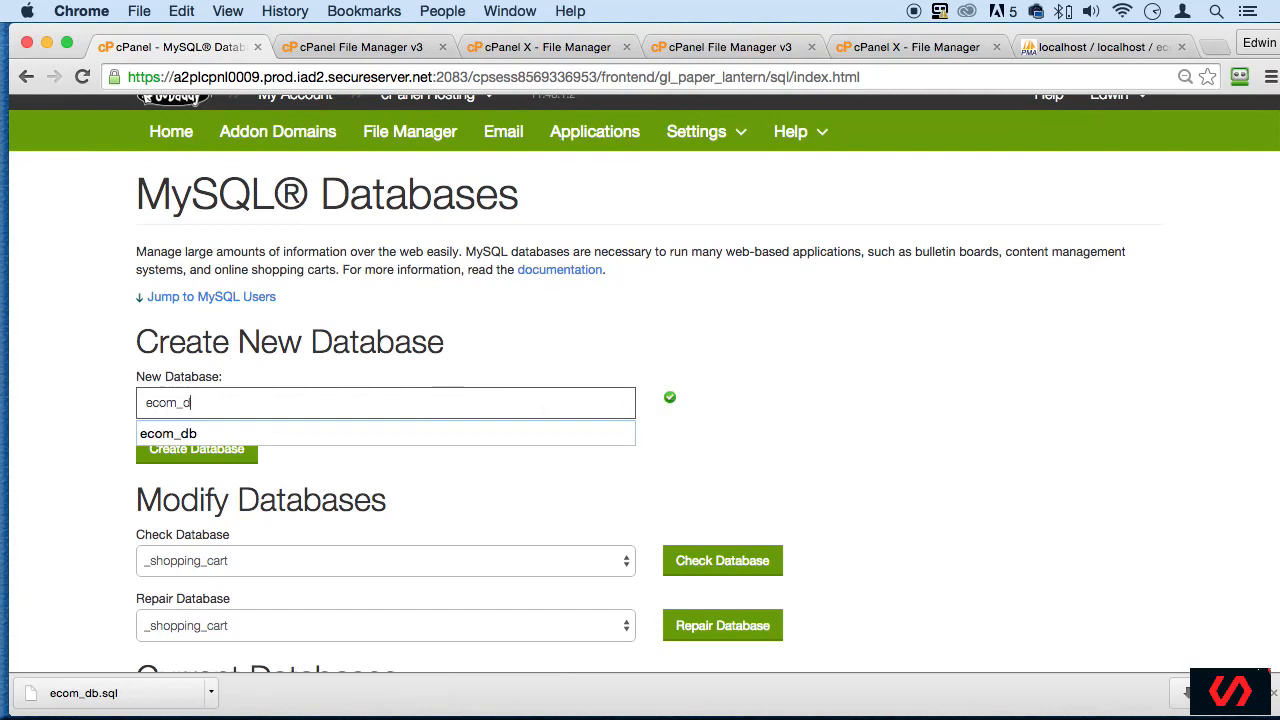
pyautogui.press('BackSpace')
pyautogui.press('BackSpace')
pyautogui.write('_')
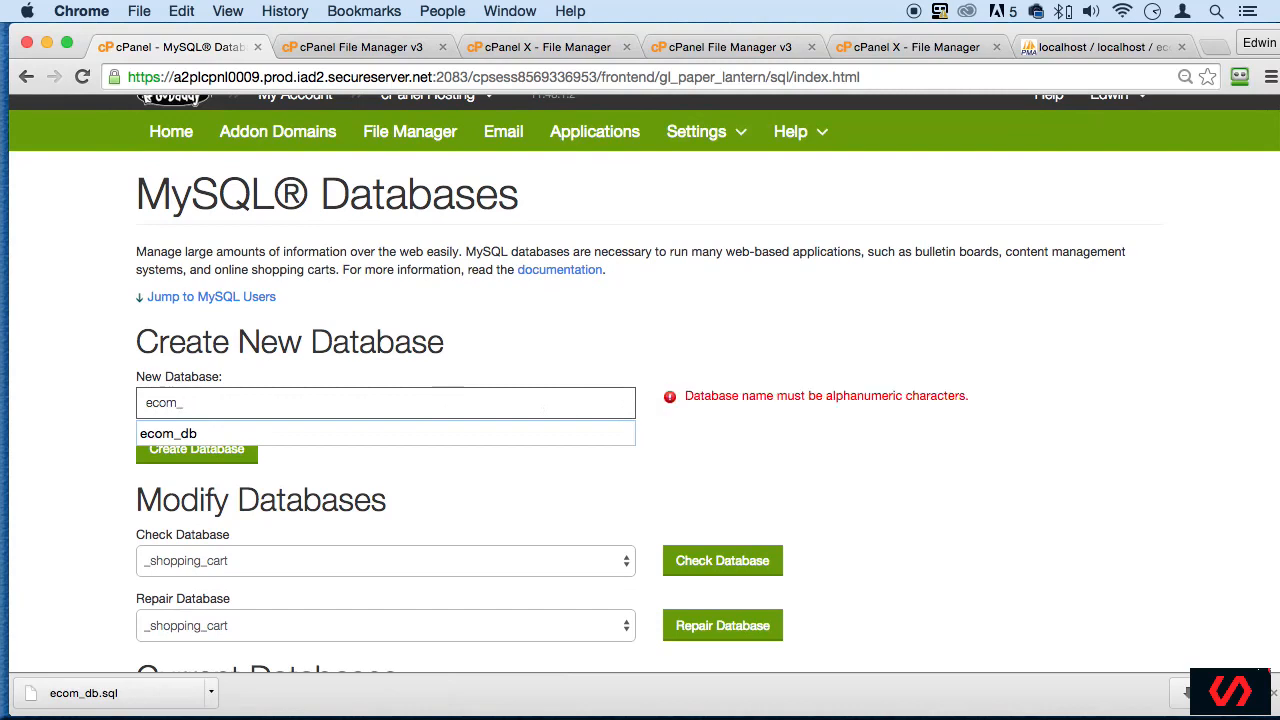
pyautogui.press('BackSpace')
pyautogui.press('BackSpace')
pyautogui.press('BackSpace')
pyautogui.press('BackSpace')
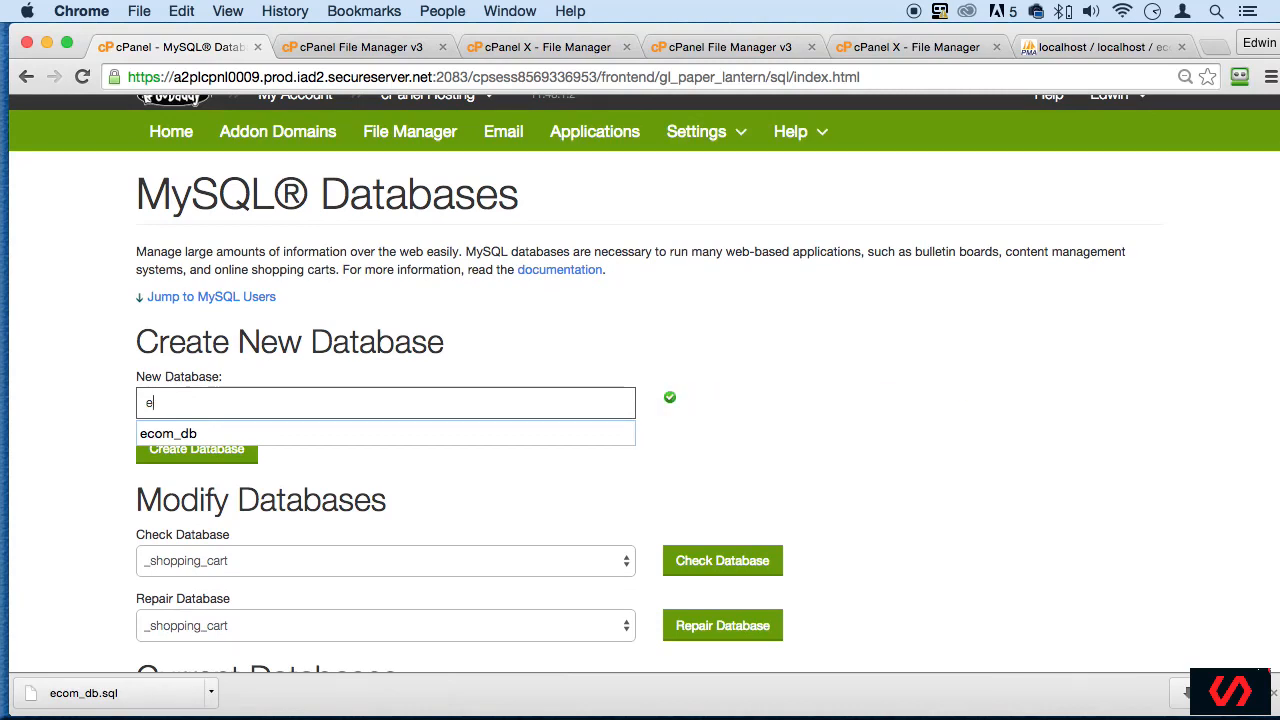
# - Create a new MySQL database named new_ecom_db
pyautogui.write('new_')
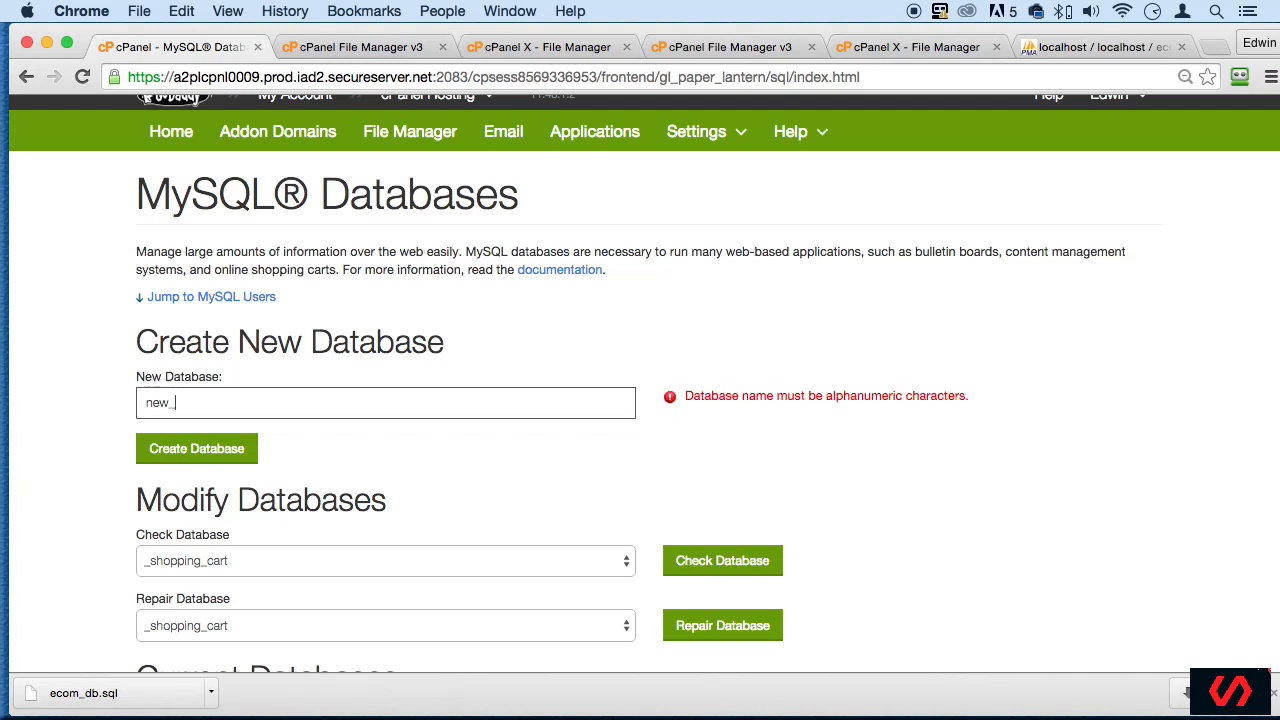
pyautogui.write('ecom')
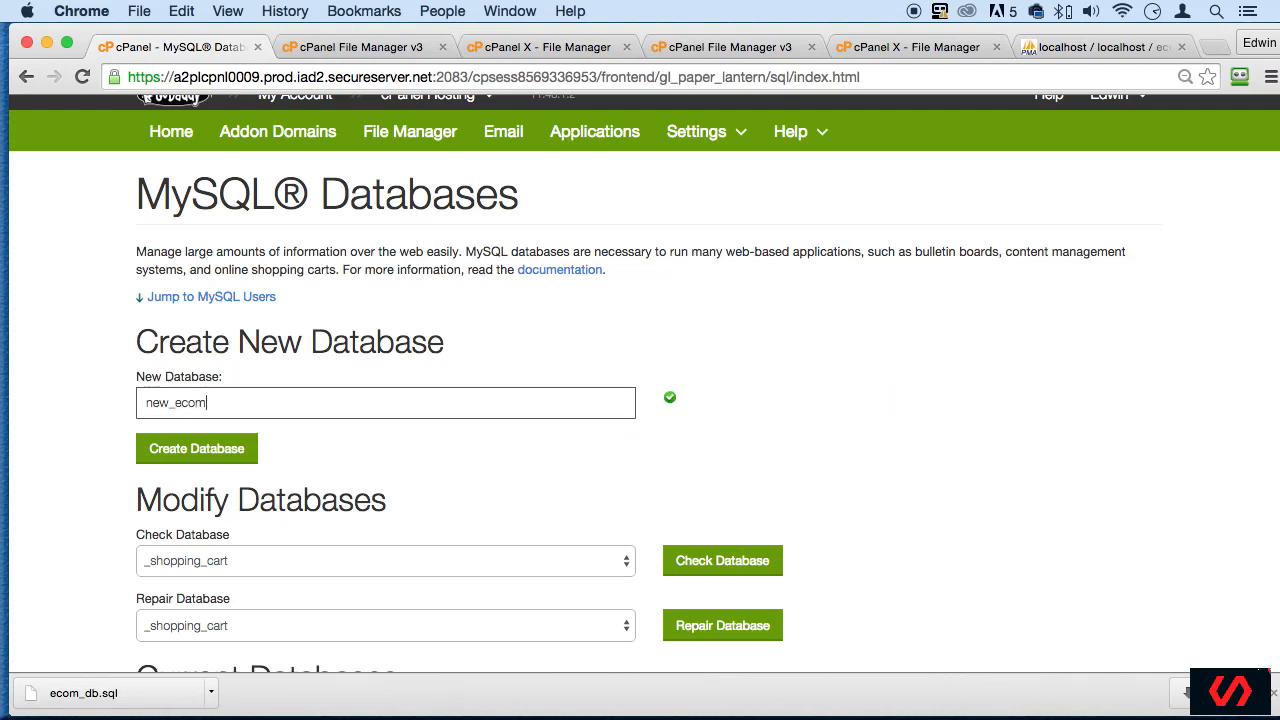
pyautogui.write('_db')
pyautogui.click(232, 452)
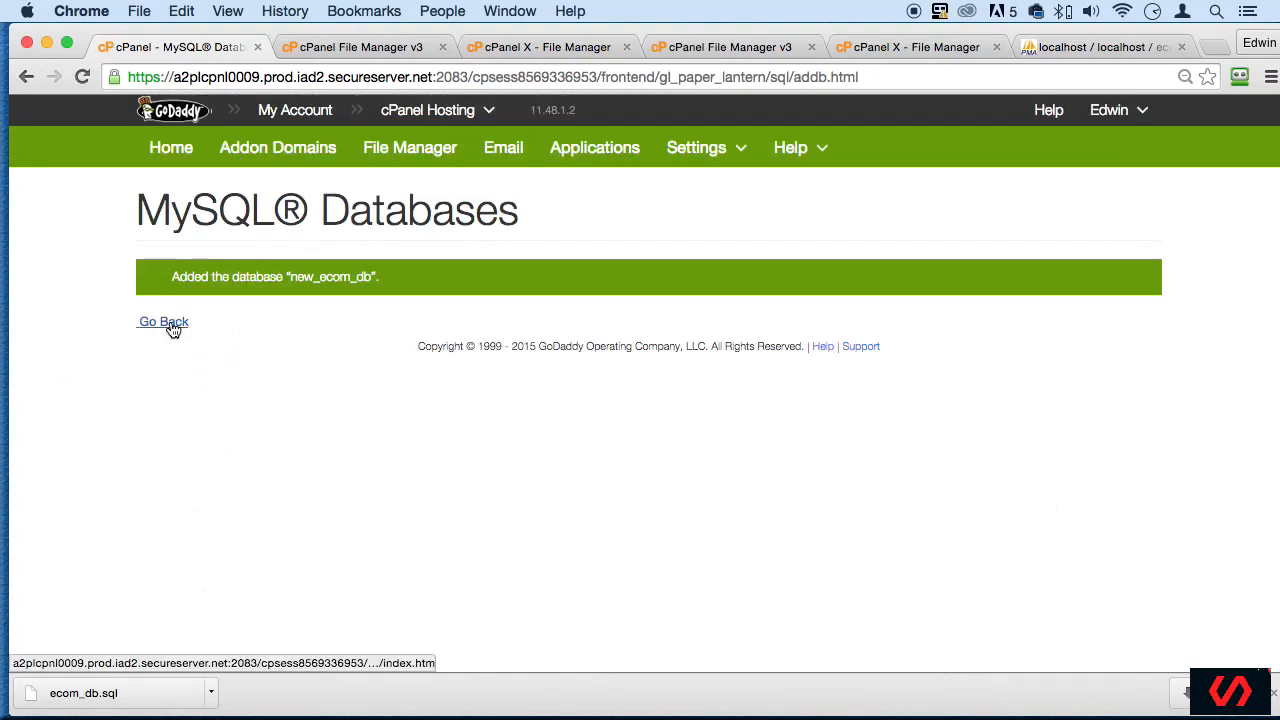
# - Return to the MySQL Databases page and enter user_ecom as the username for a new MySQL user
pyautogui.click(166, 325)
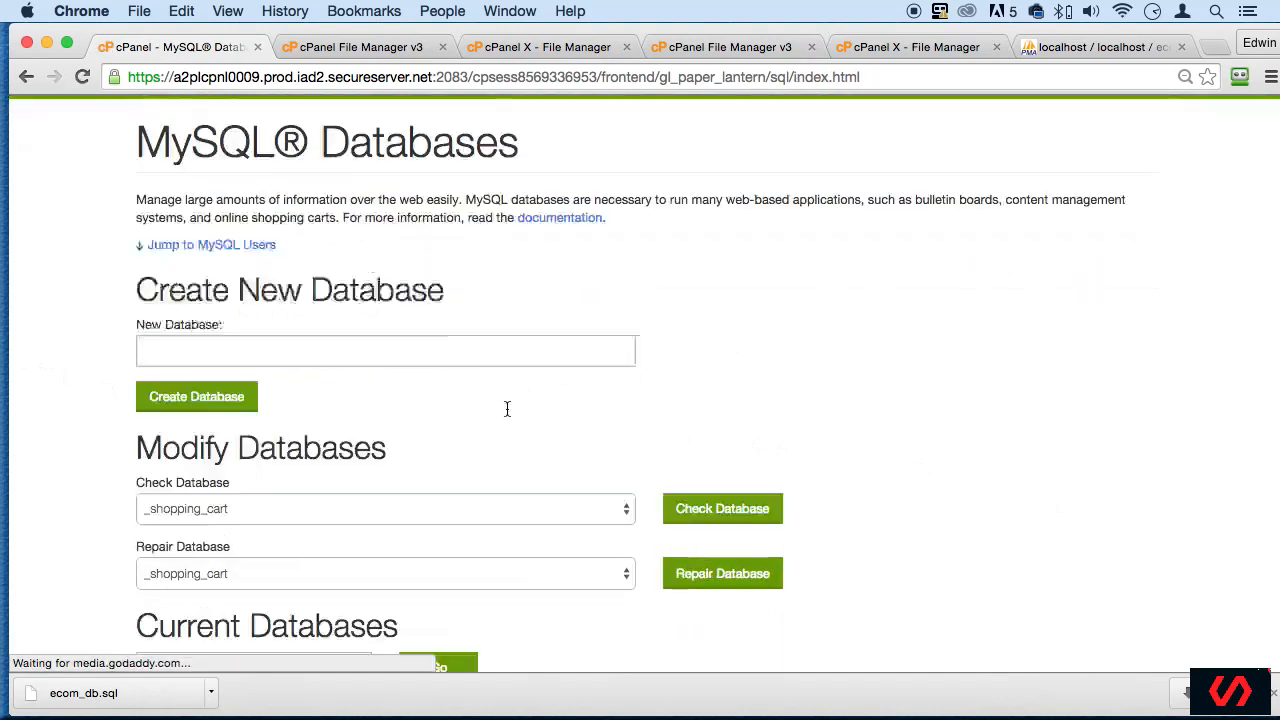
pyautogui.scroll(-10, 510, 415)
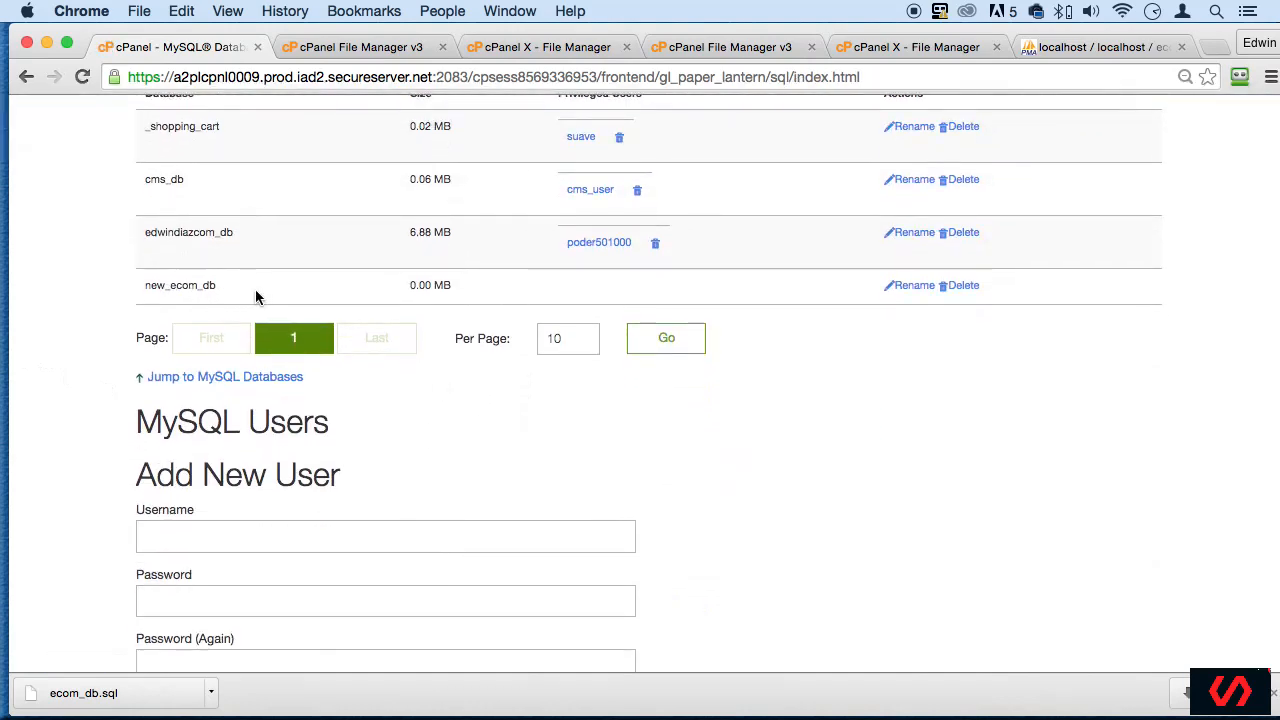
pyautogui.scroll(-2, 685, 455)
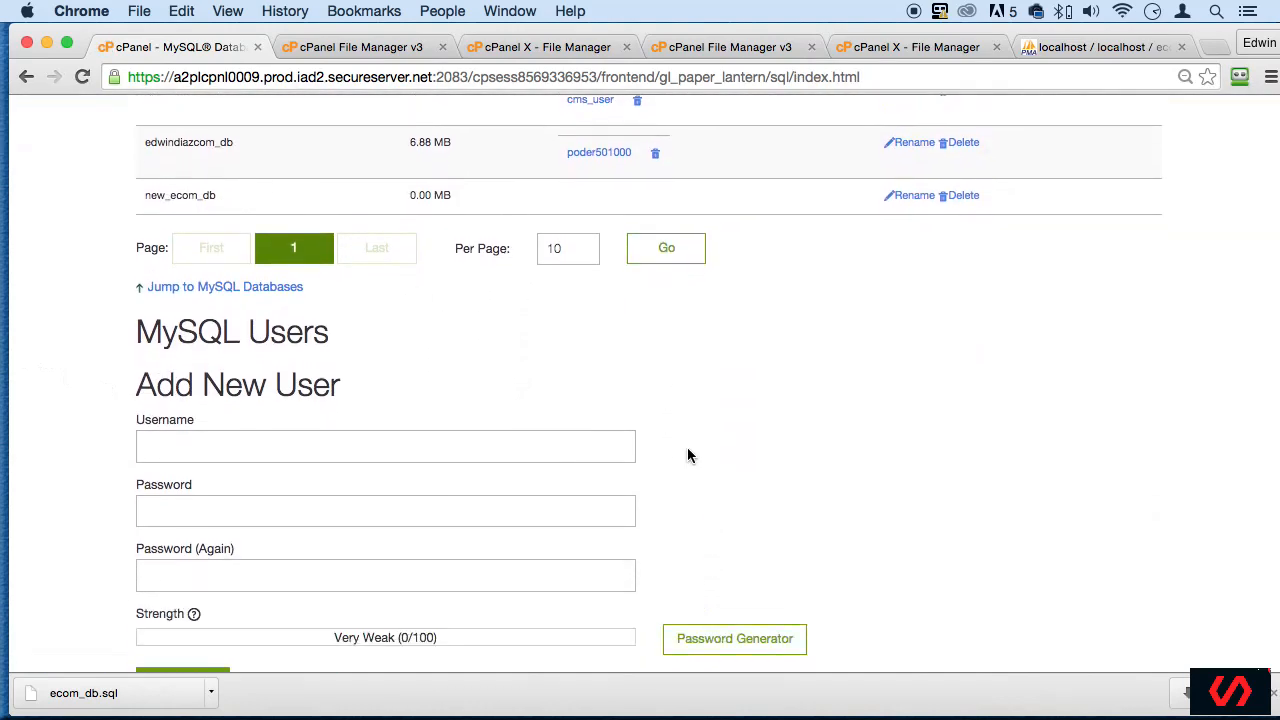
pyautogui.scroll(2, 687, 457)
pyautogui.scroll(-2, 687, 457)
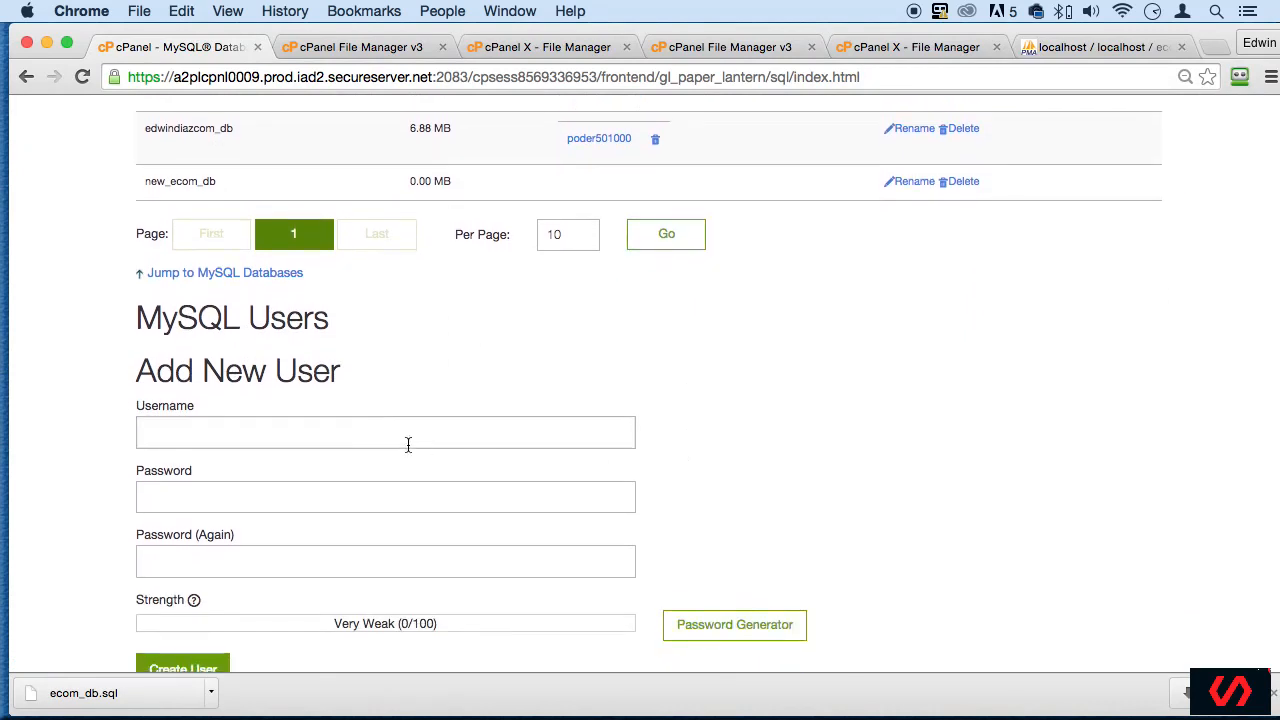
pyautogui.click(380, 436)
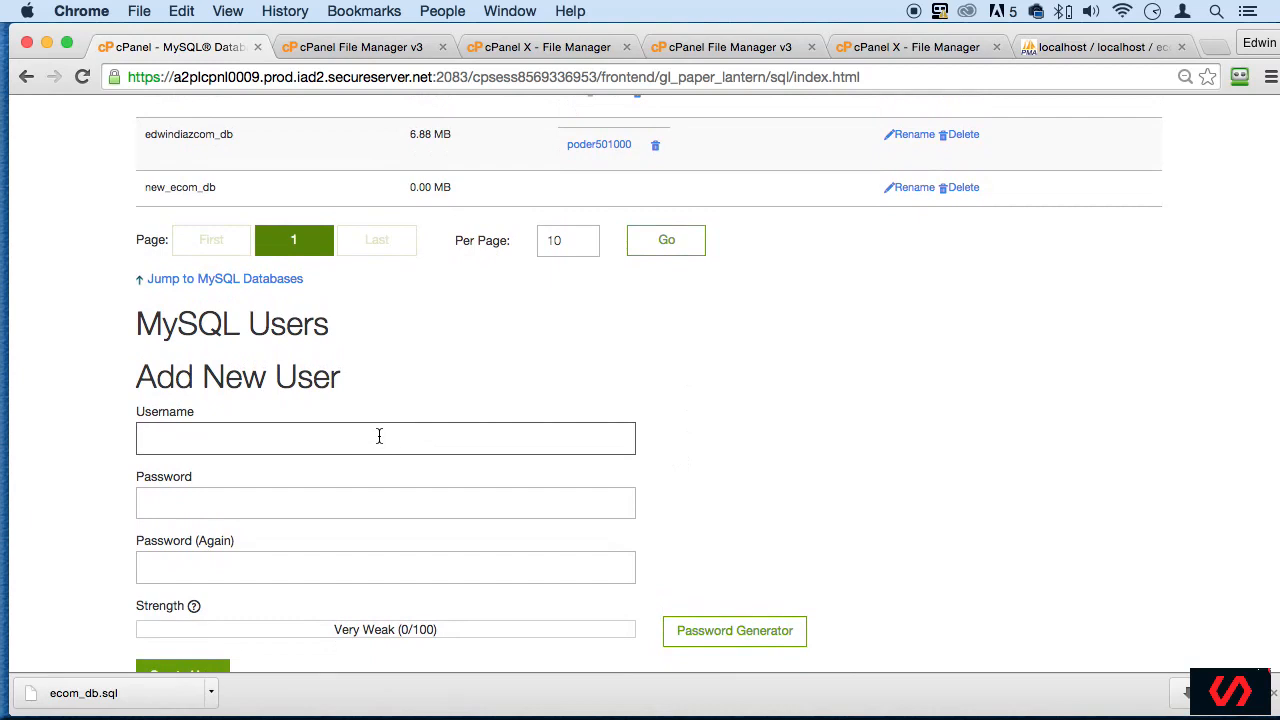
pyautogui.write('user_')
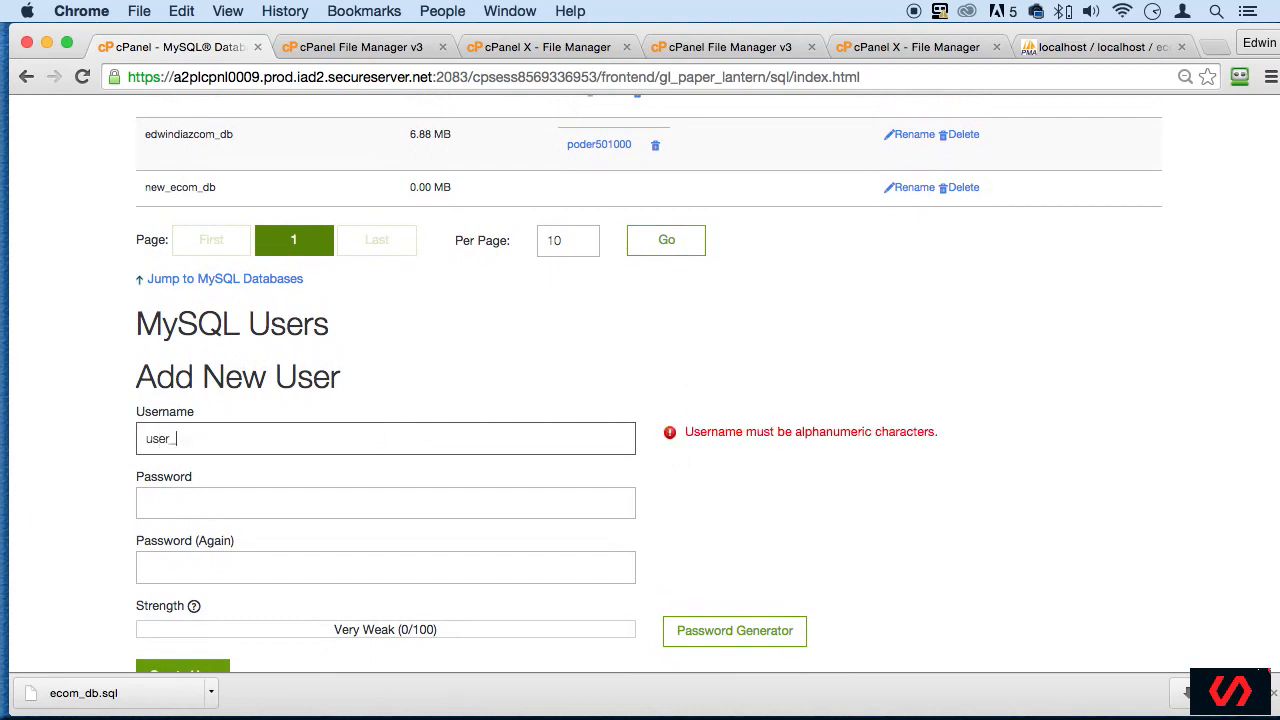
pyautogui.write('ecom')
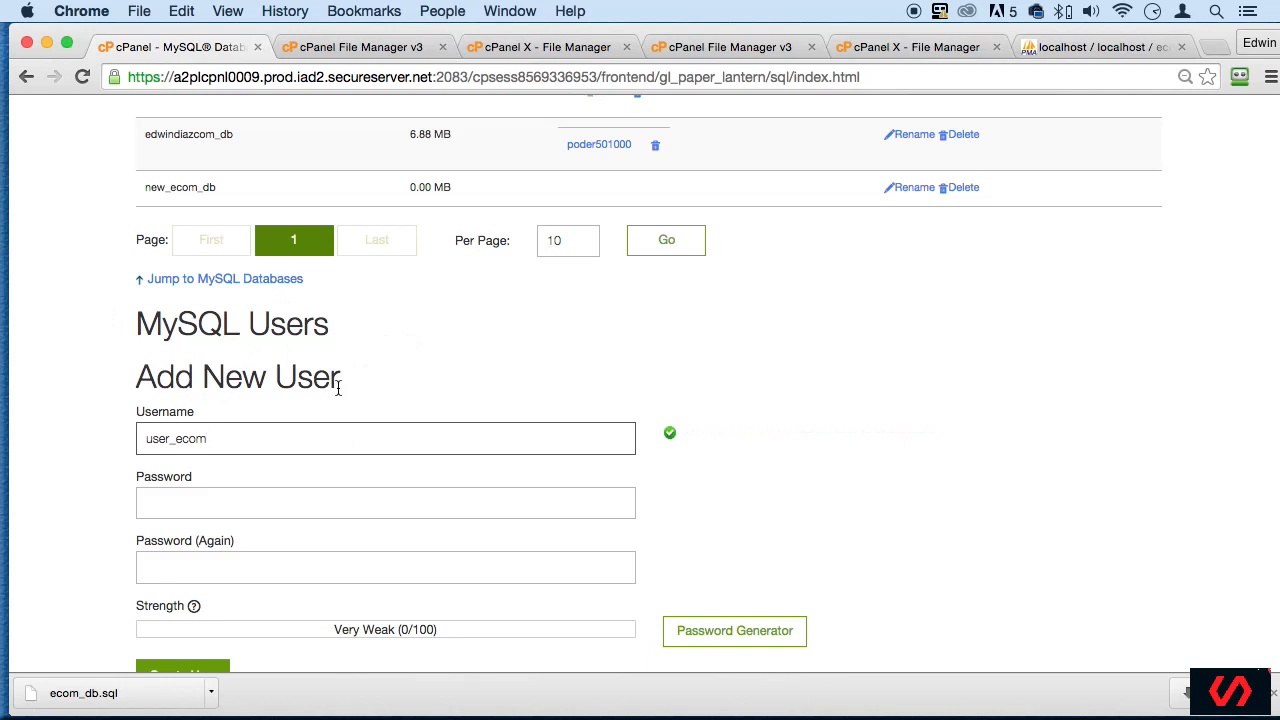
# - Generate a password for the new MySQL user, copy it, confirm it was stored safely, and use it in both password fields
pyautogui.scroll(-3, 786, 385)
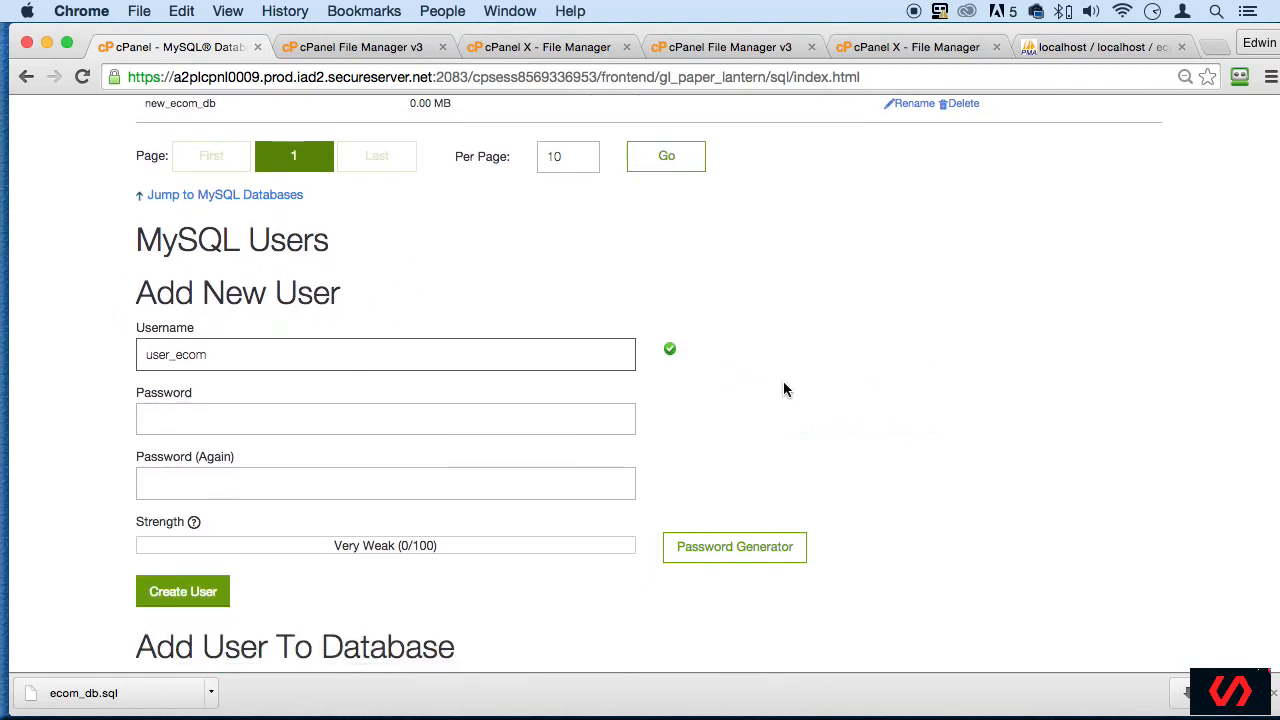
pyautogui.click(290, 390)
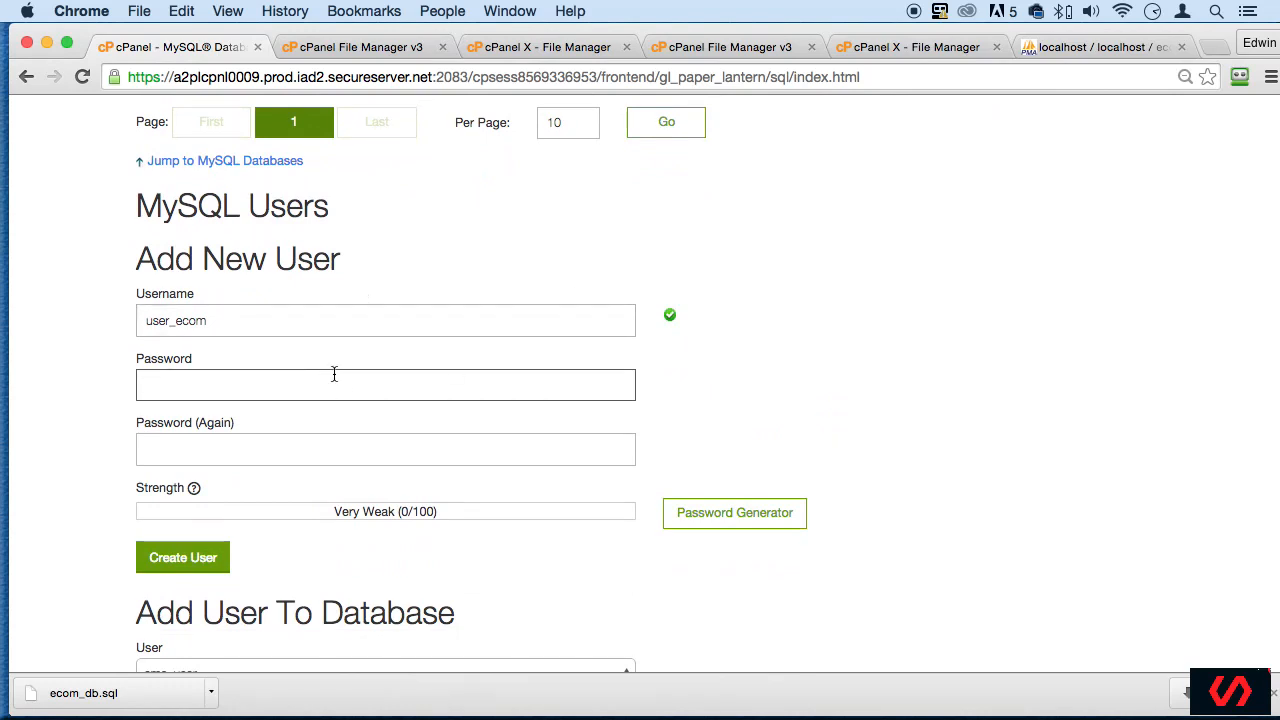
pyautogui.click(733, 522)
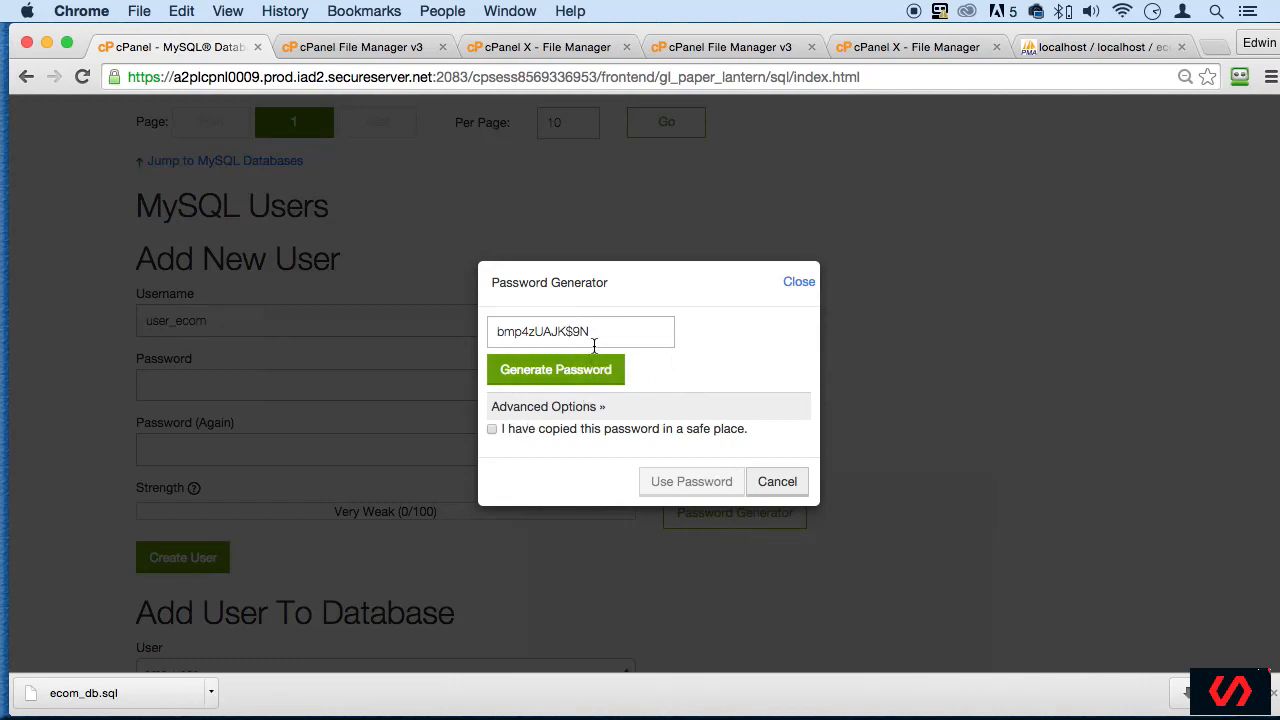
pyautogui.moveTo(616, 331); pyautogui.dragTo(474, 332)
pyautogui.press('super+c')
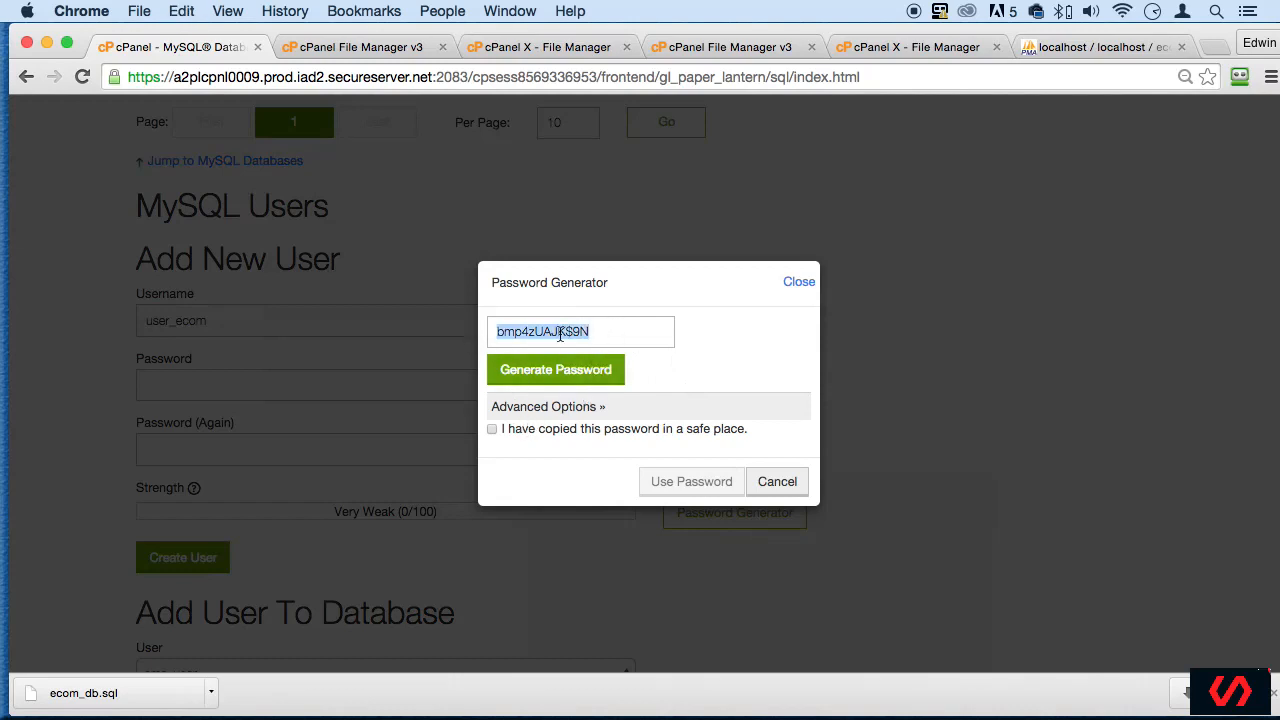
pyautogui.click(494, 431)
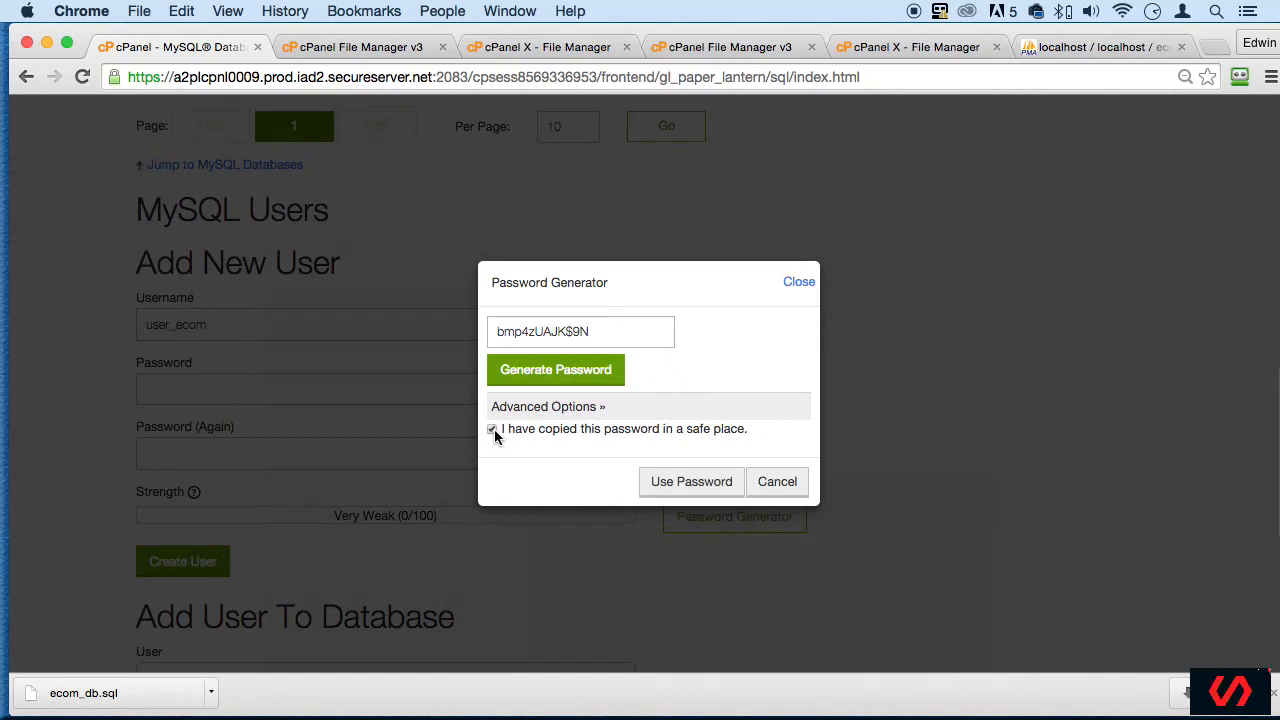
pyautogui.click(664, 484)
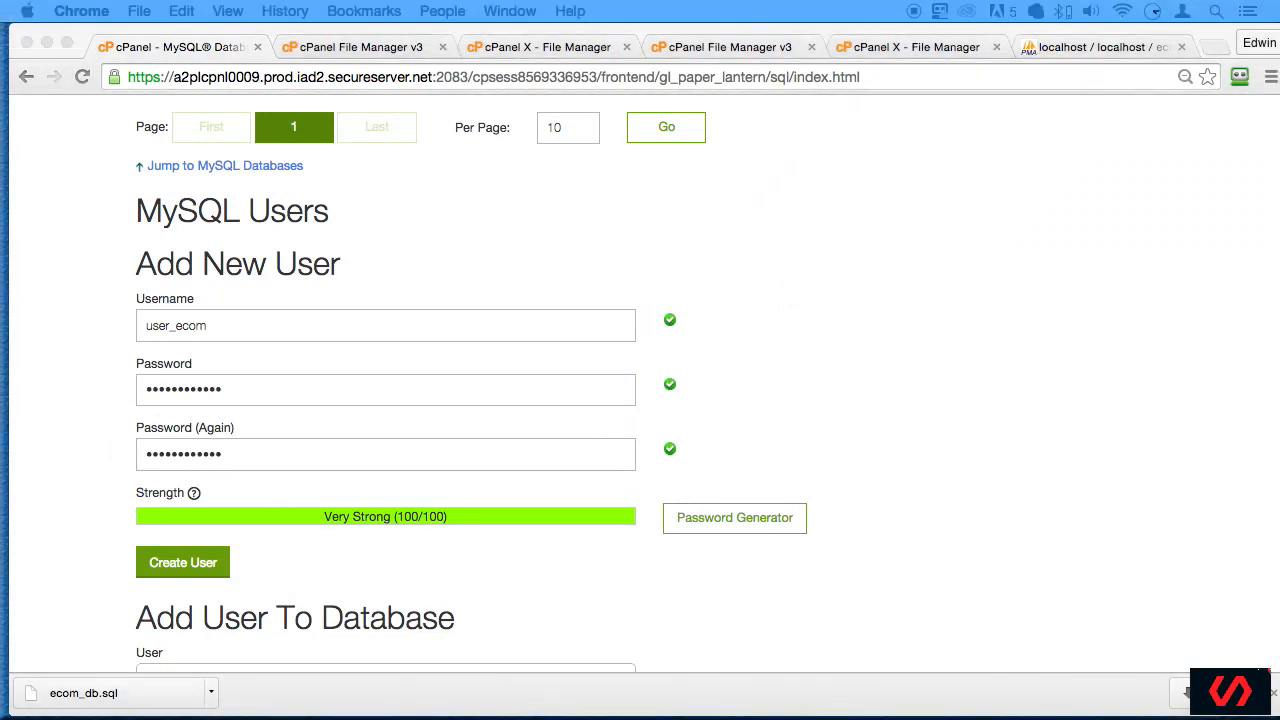
# - Paste the generated password into an untitled TextEdit note, move the note window out of the way, and return to Chrome
pyautogui.press('super+v')
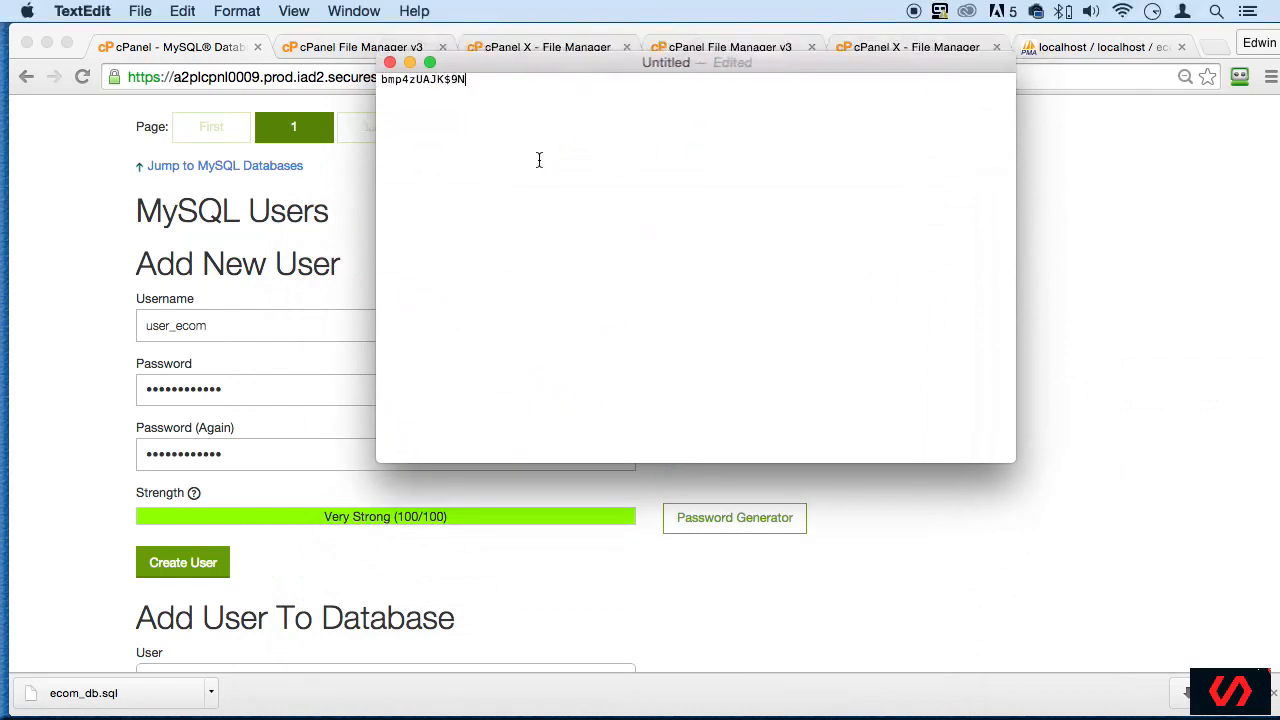
pyautogui.moveTo(488, 60); pyautogui.dragTo(1279, 690)
pyautogui.click(297, 316)
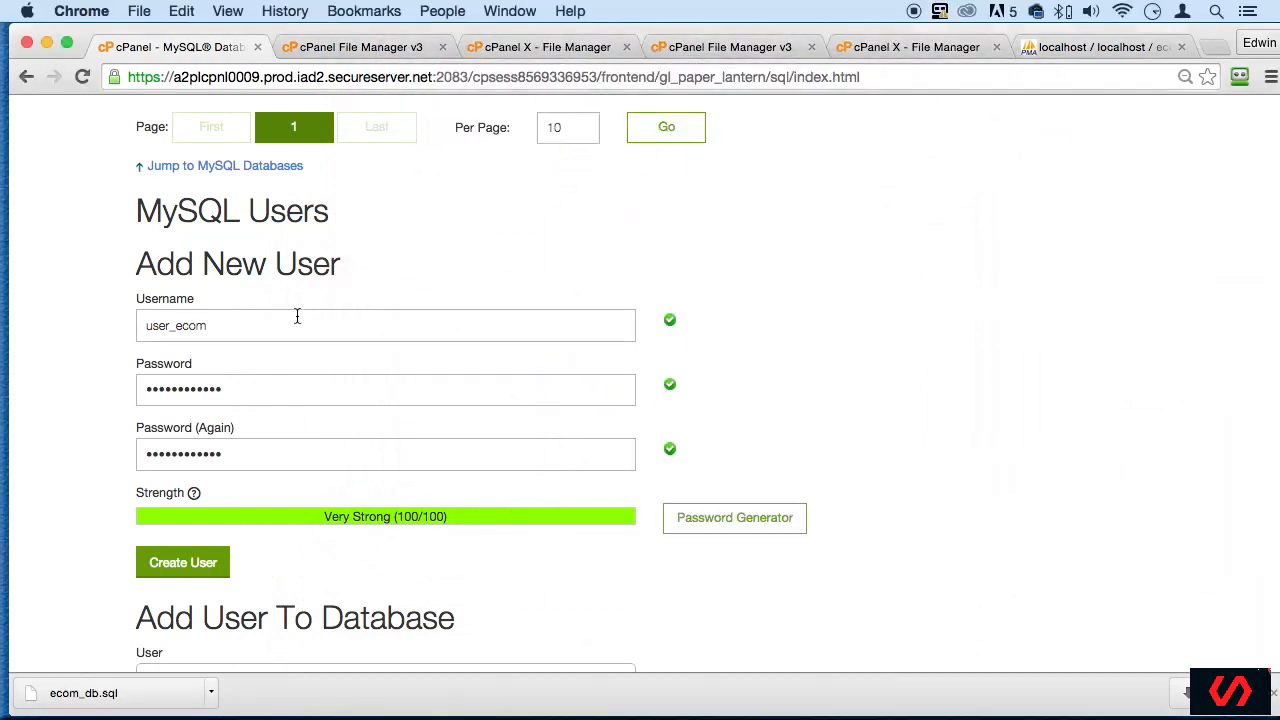
# - Copy the username user_ecom and the database name new_ecom_db for the TextEdit note
pyautogui.moveTo(214, 322); pyautogui.dragTo(100, 320)
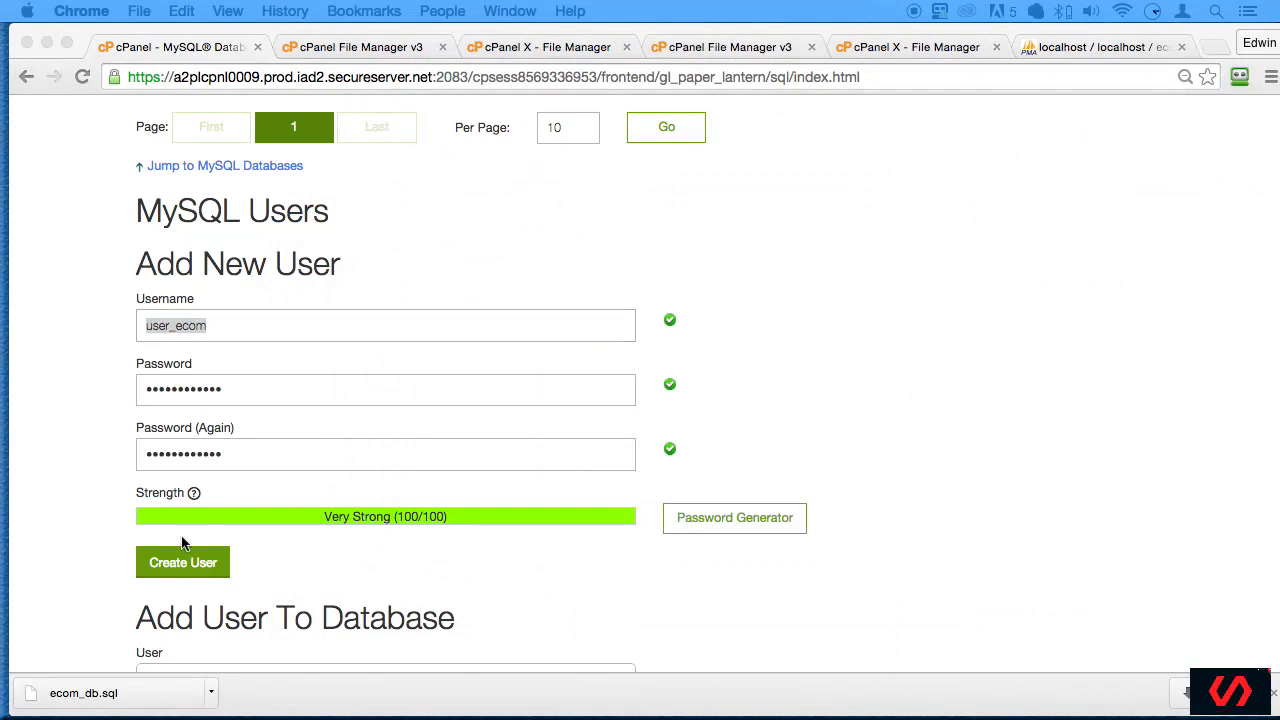
pyautogui.scroll(4, 475, 431)
pyautogui.click(169, 411)
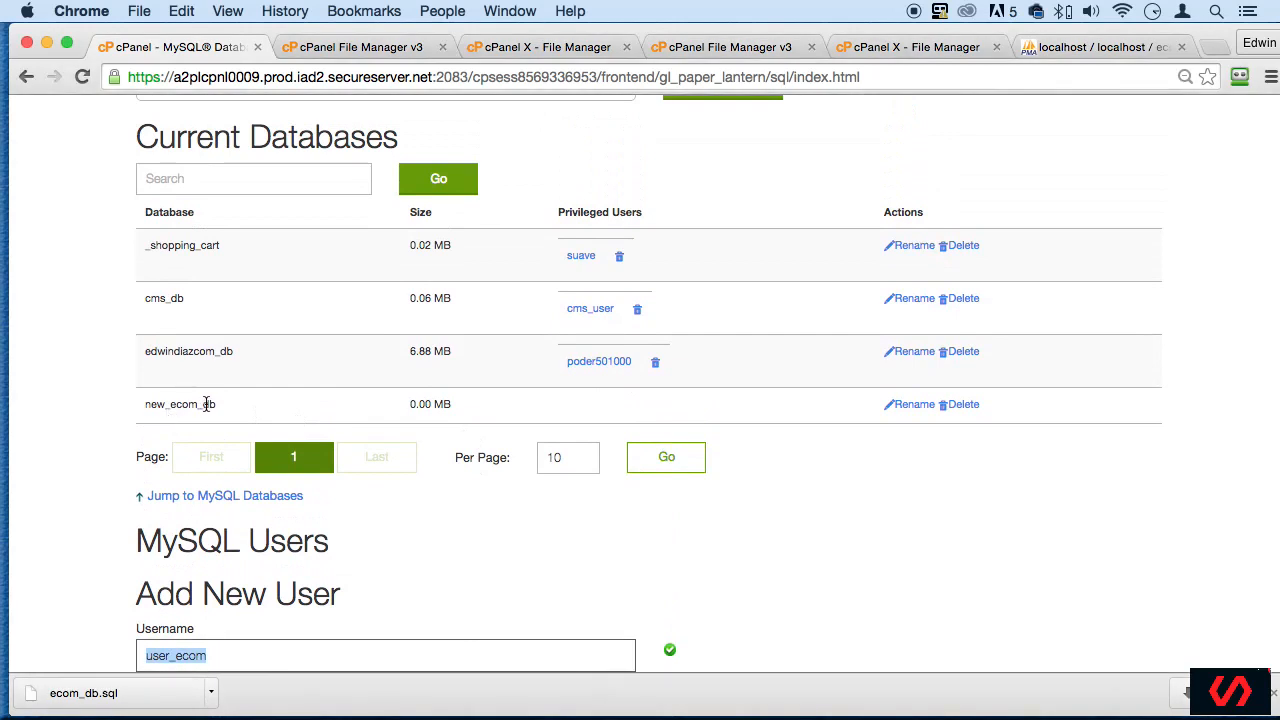
pyautogui.moveTo(217, 404); pyautogui.dragTo(142, 404)
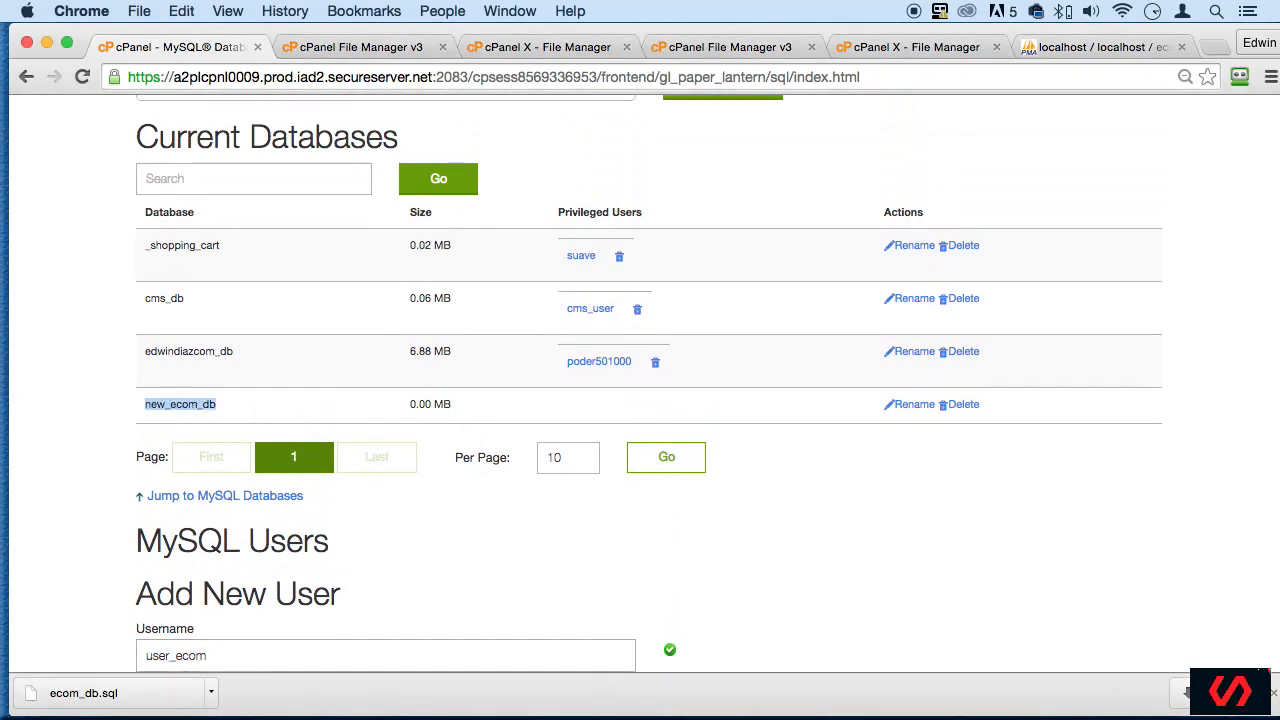
pyautogui.press('super+Tab')
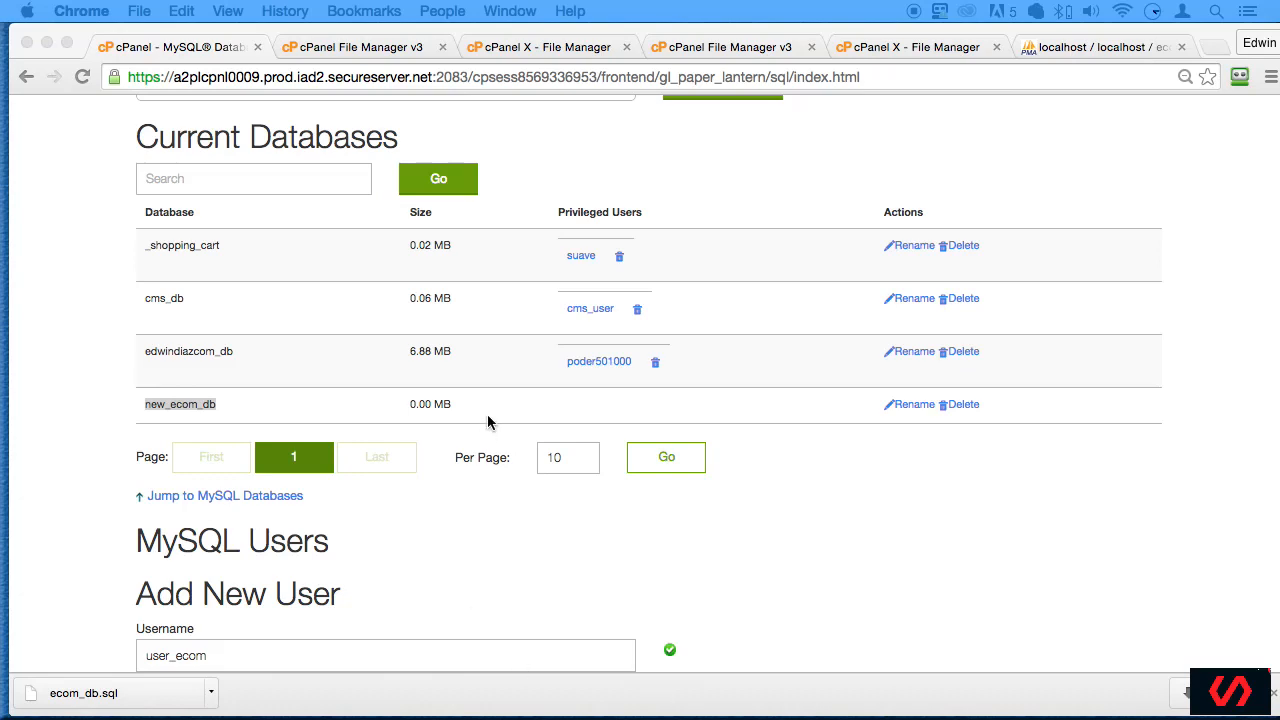
pyautogui.scroll(-5, 1035, 536)
pyautogui.scroll(3, 585, 334)
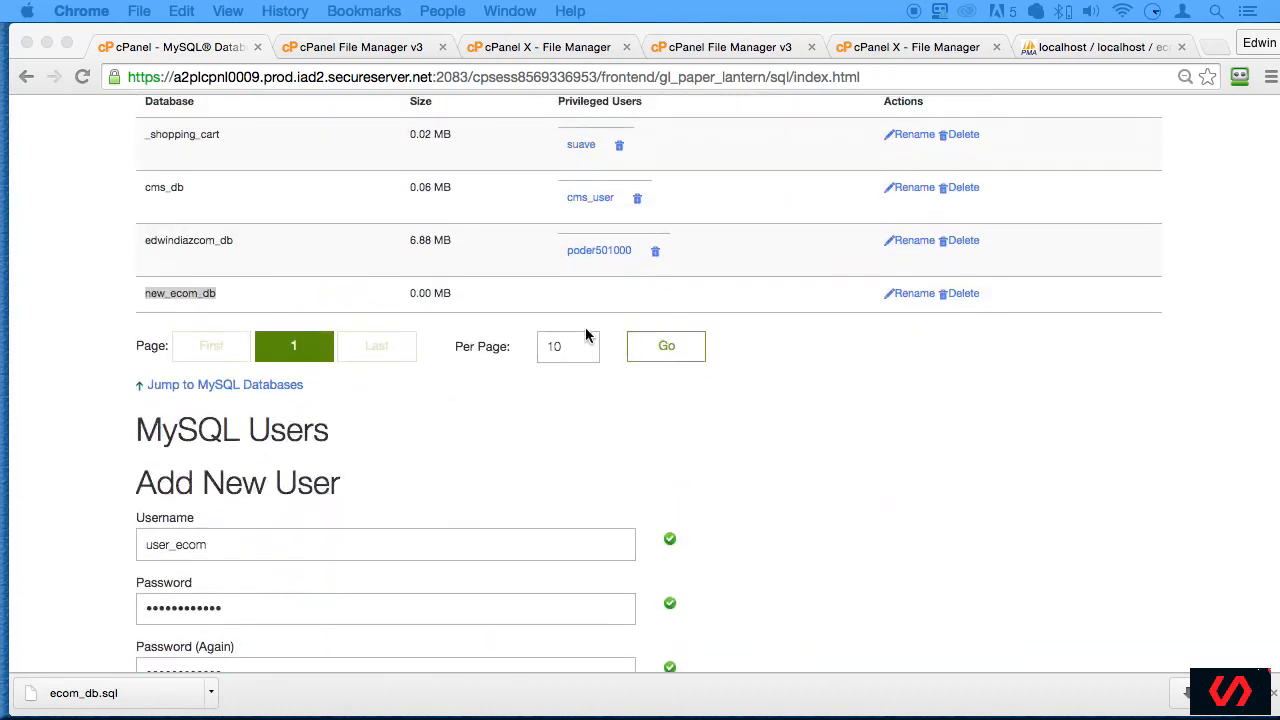
pyautogui.scroll(-3, 794, 420)
pyautogui.scroll(5, 886, 297)
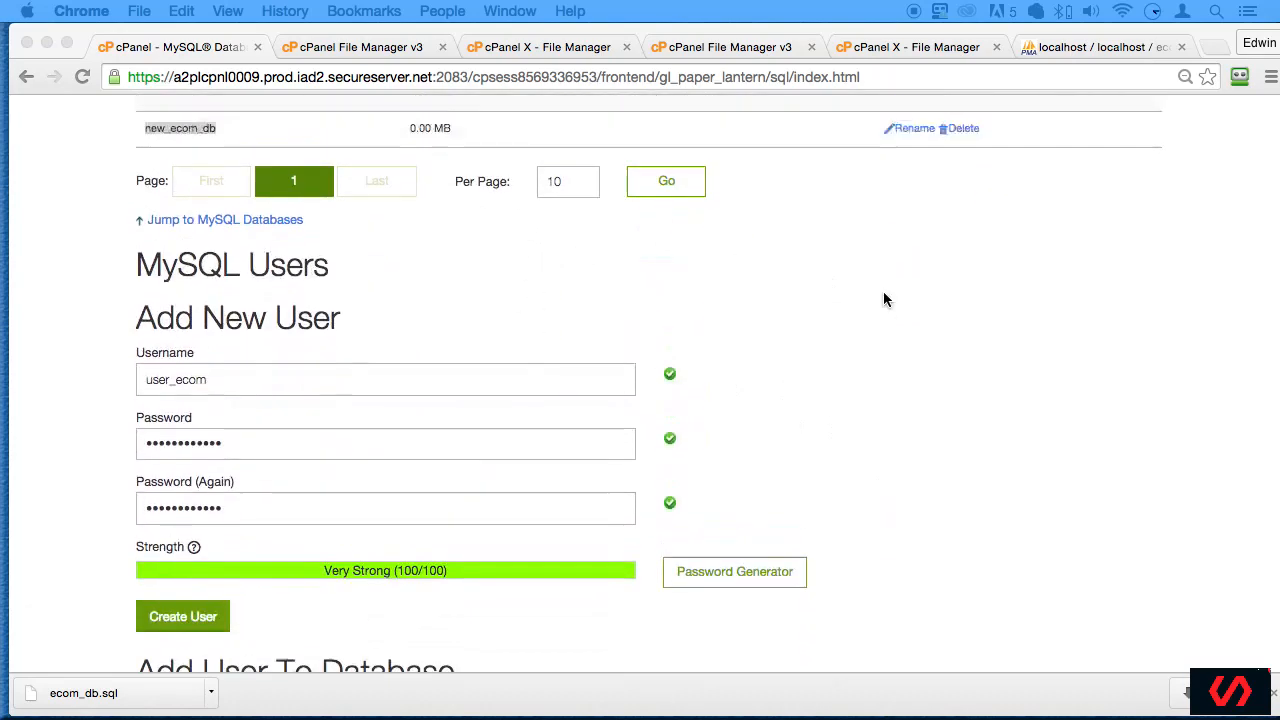
pyautogui.scroll(-3, 769, 437)
pyautogui.scroll(2, 305, 360)
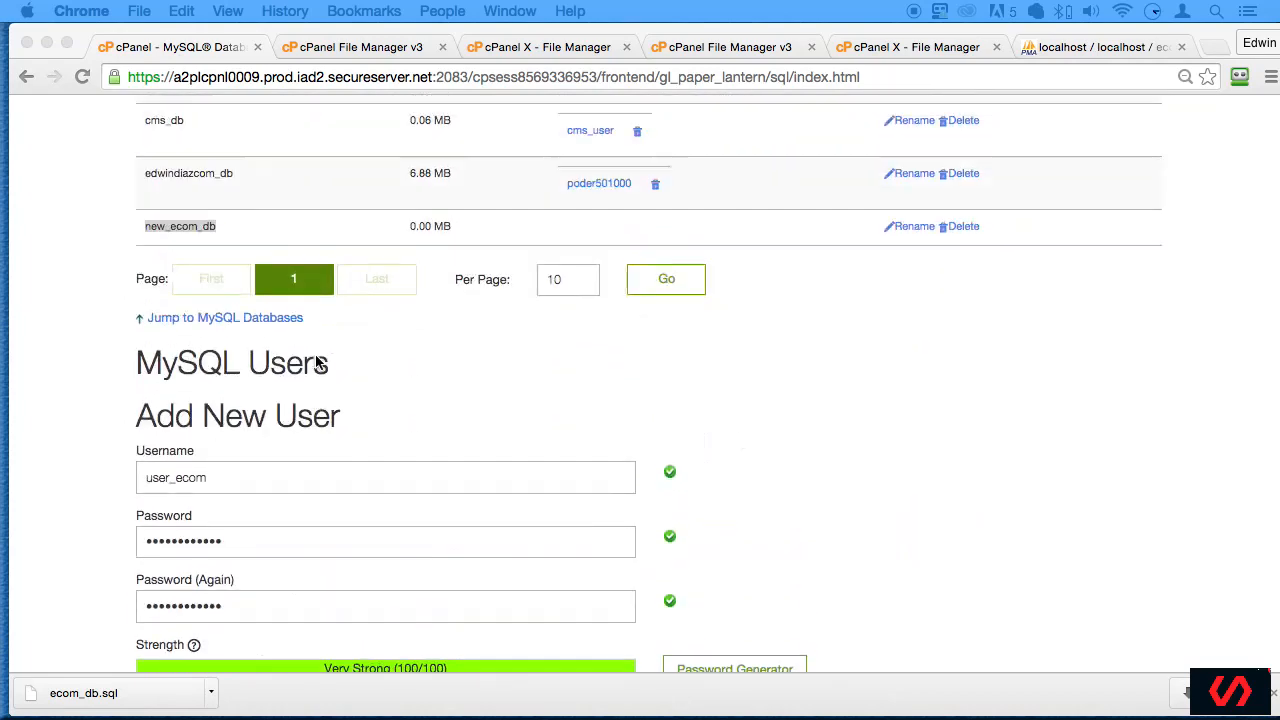
pyautogui.scroll(-2, 735, 545)
pyautogui.scroll(-2, 735, 545)
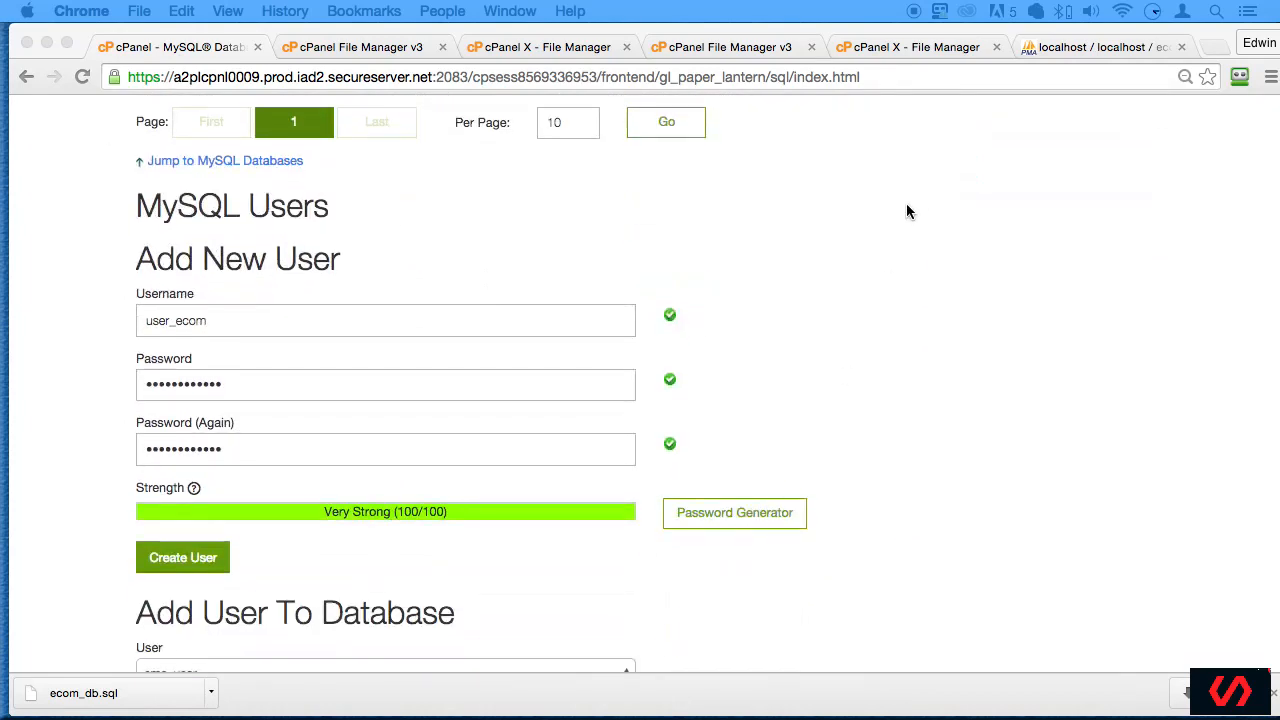
# - Create the MySQL user user_ecom and dismiss the RoboForm offer to save the login info
pyautogui.moveTo(1208, 32); pyautogui.dragTo(1199, 32)
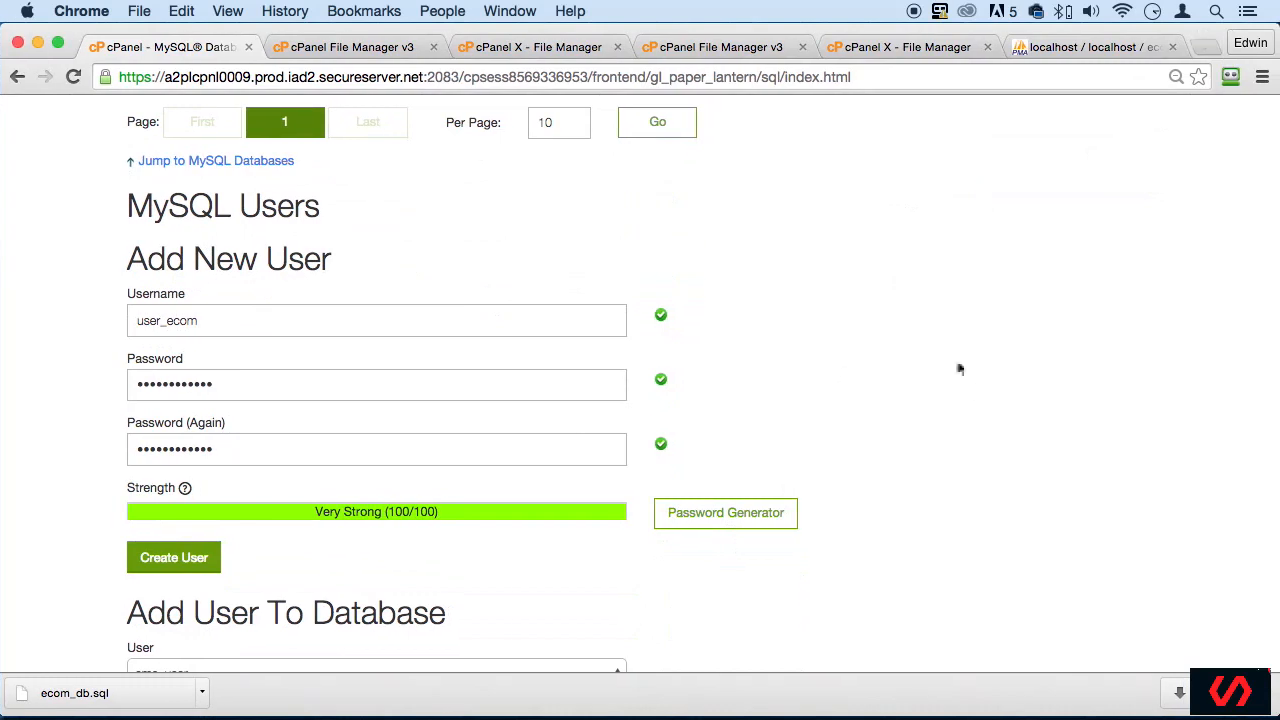
pyautogui.scroll(-2, 1016, 367)
pyautogui.click(181, 508)
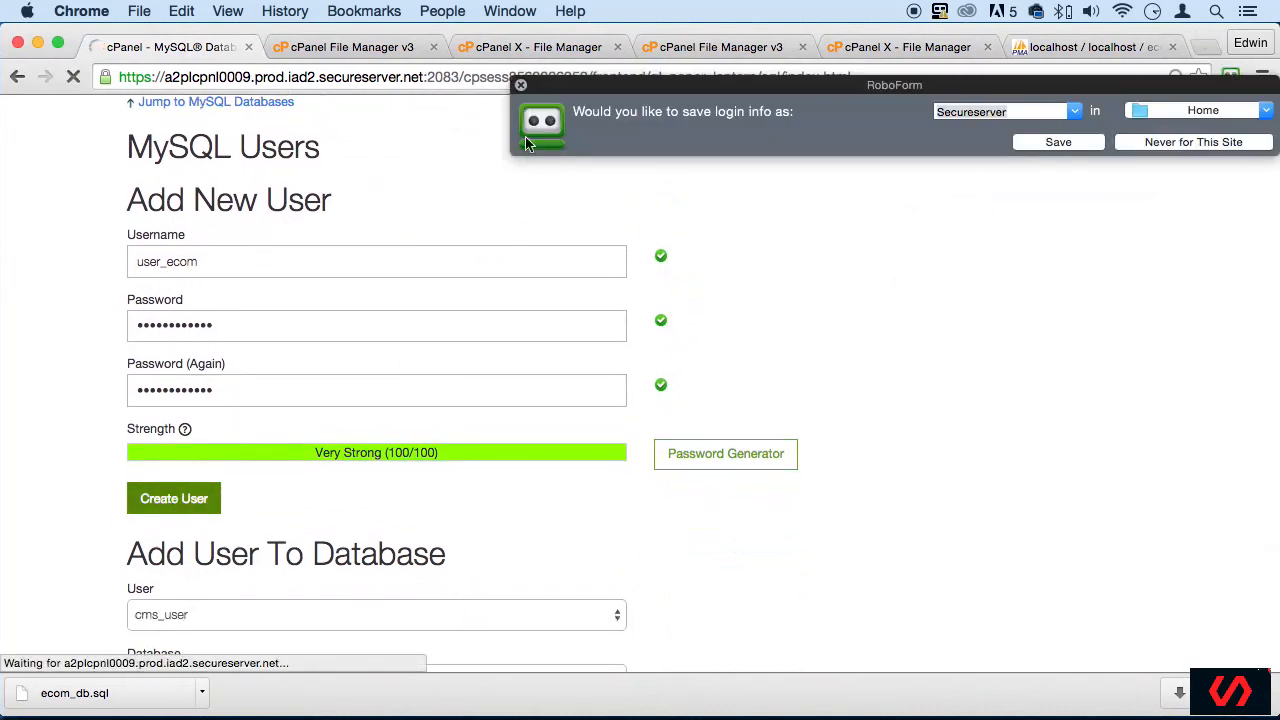
pyautogui.click(520, 86)
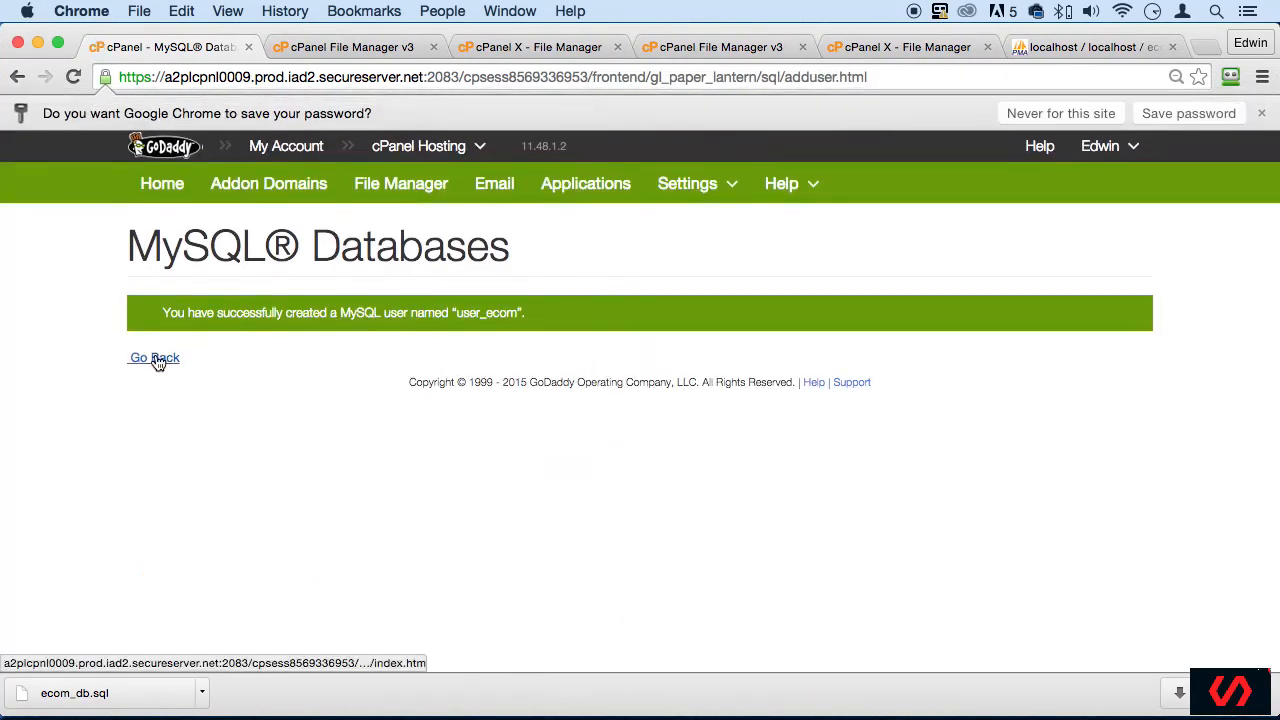
# - Return to the MySQL Databases page and add the user user_ecom to the database new_ecom_db
pyautogui.click(160, 357)
pyautogui.scroll(-5, 572, 452)
pyautogui.scroll(-15, 572, 452)
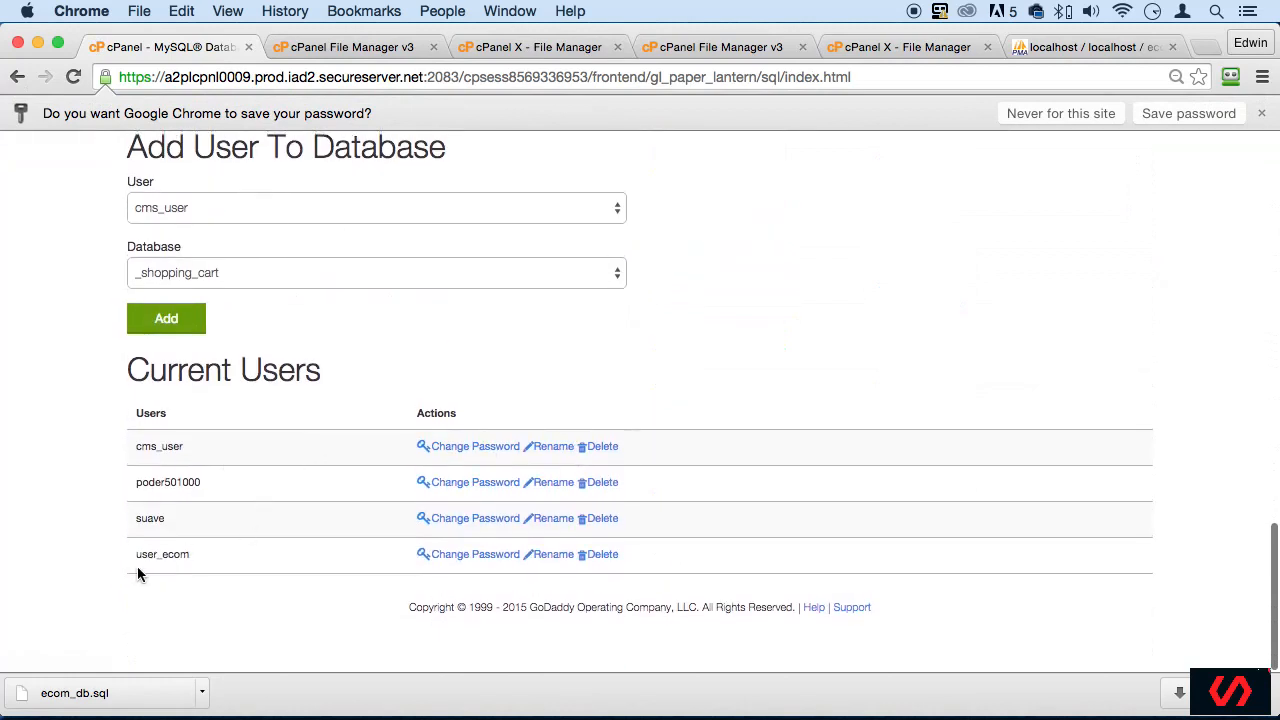
pyautogui.scroll(3, 304, 475)
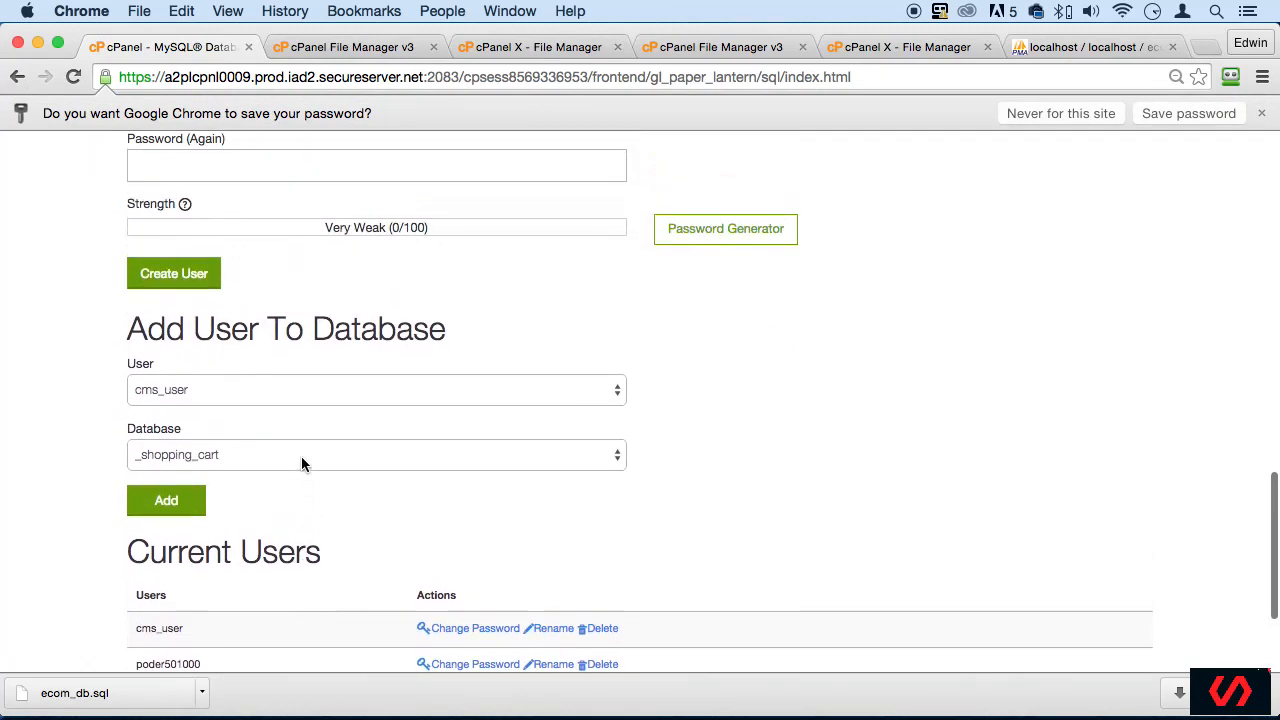
pyautogui.scroll(-2, 277, 386)
pyautogui.click(249, 286)
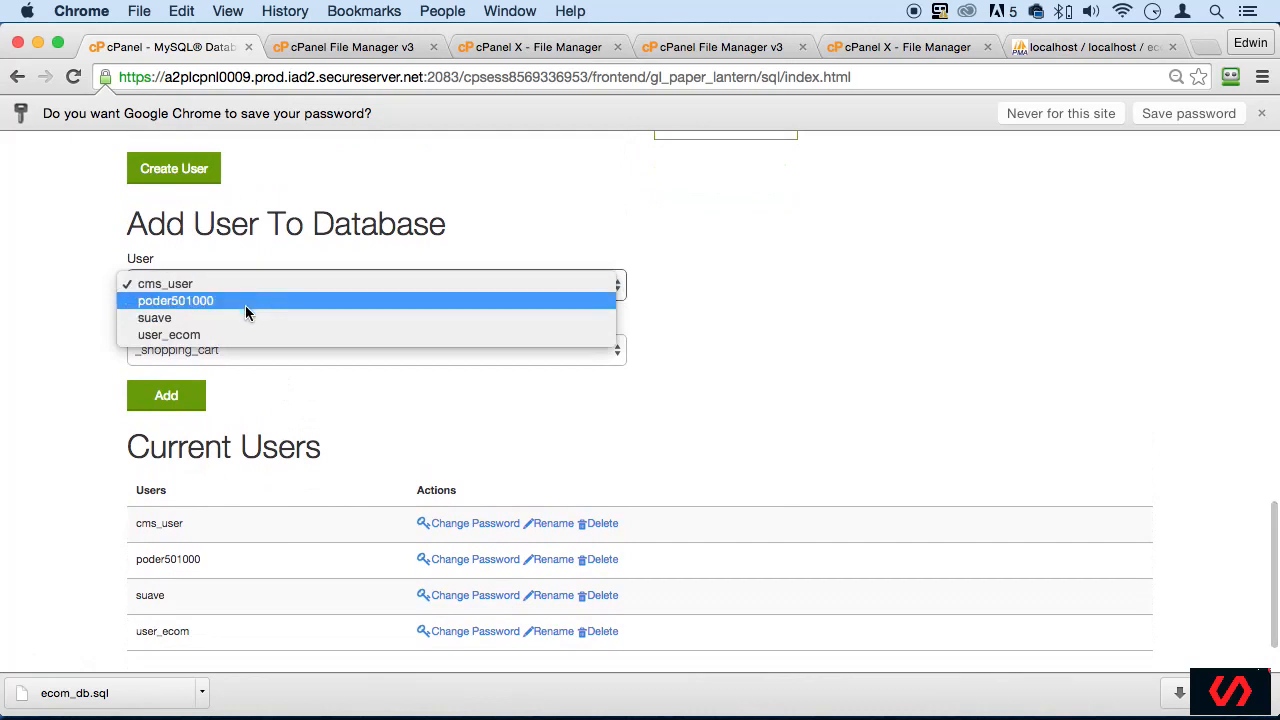
pyautogui.click(246, 335)
pyautogui.click(275, 350)
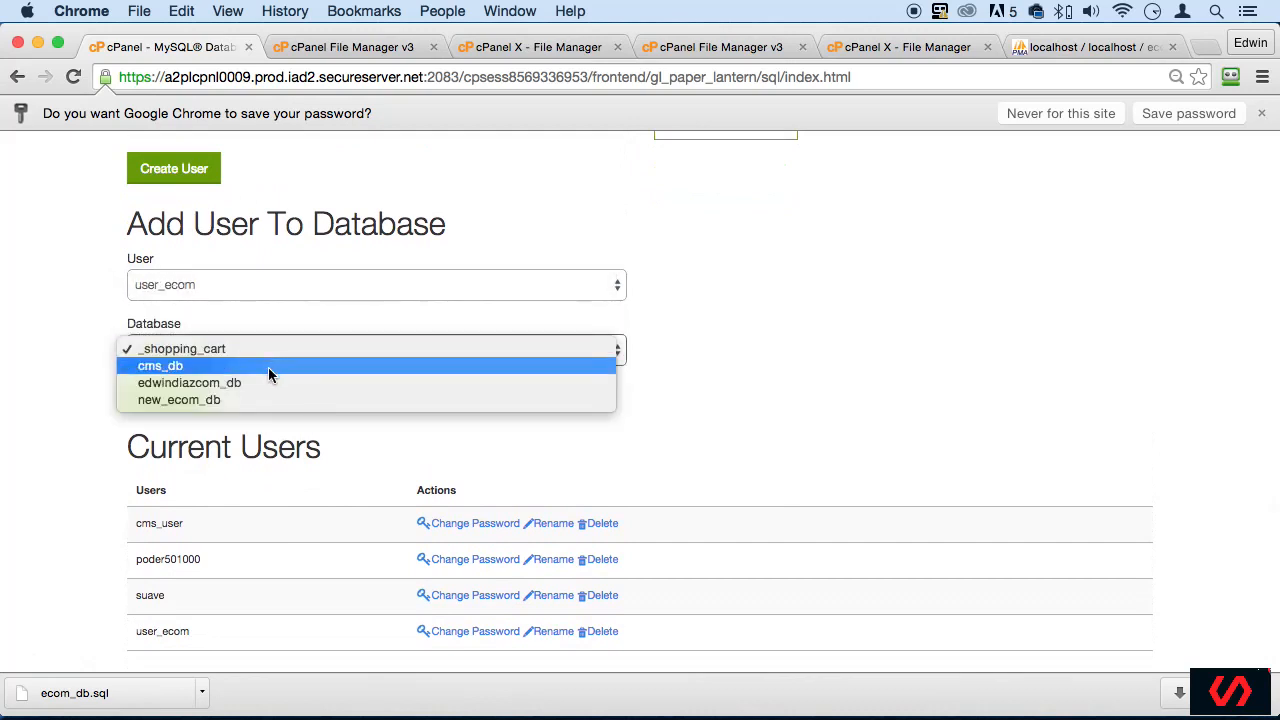
pyautogui.click(232, 400)
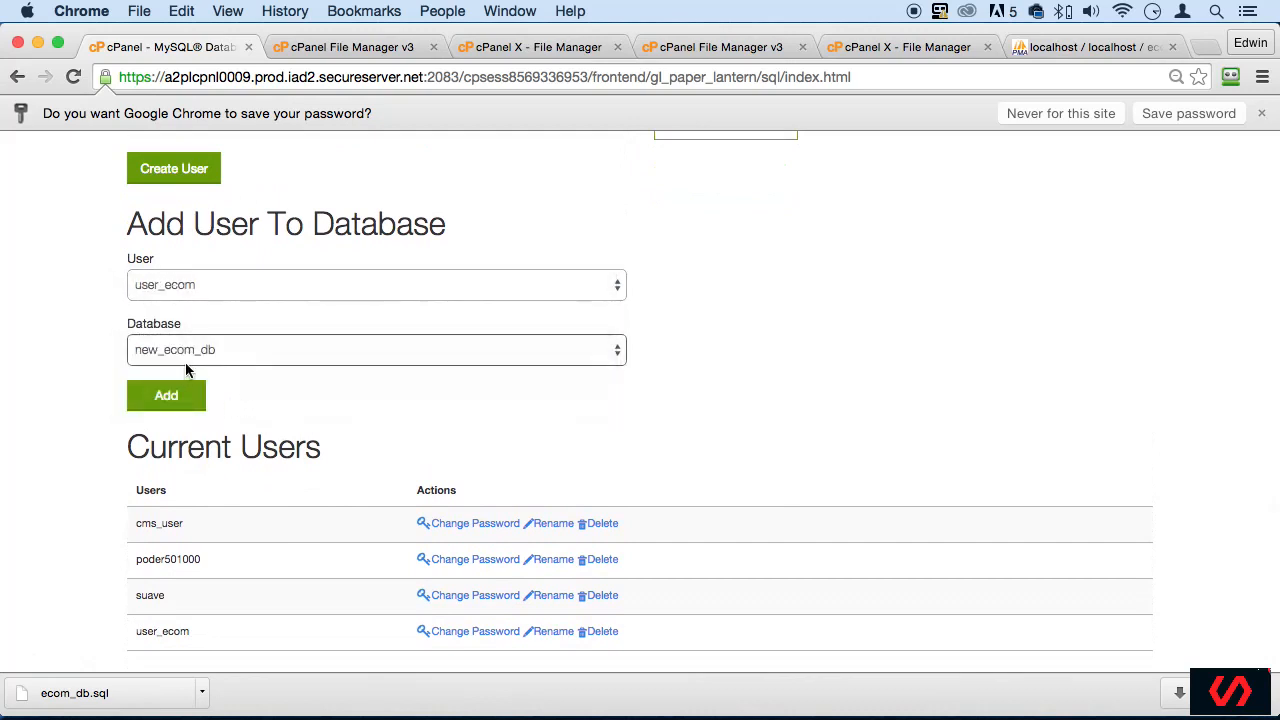
pyautogui.click(173, 408)
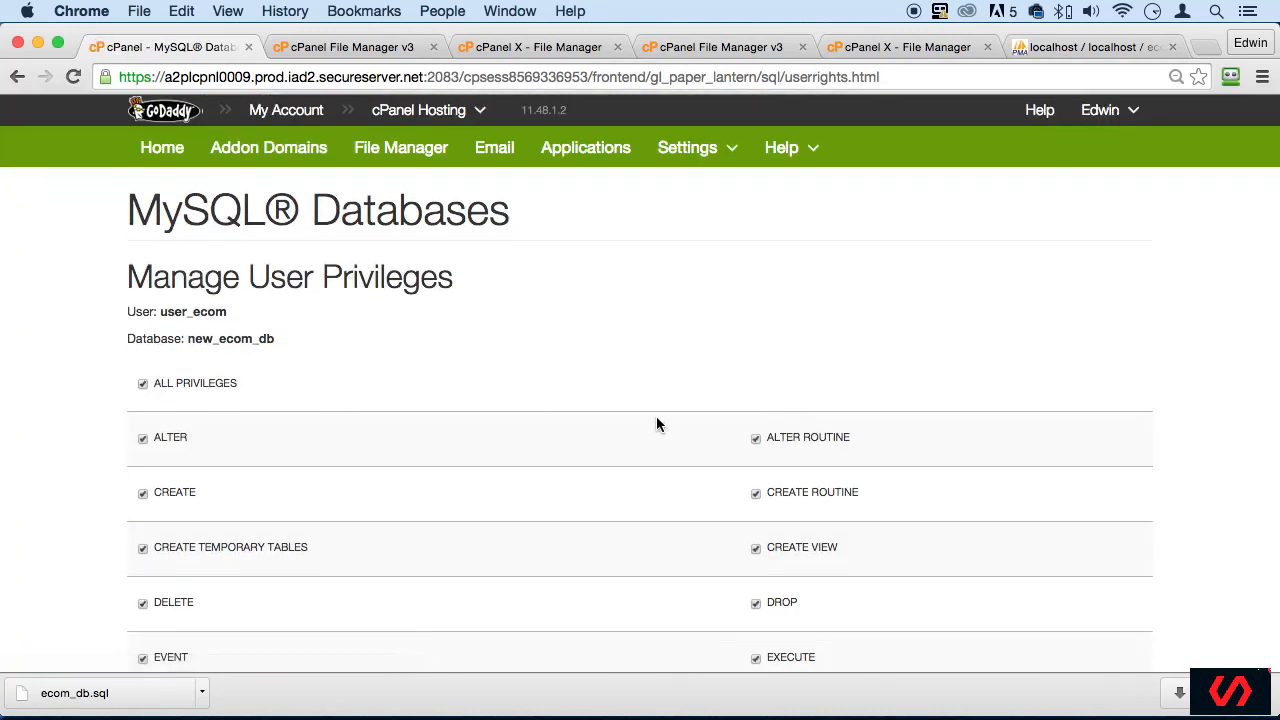
# - Grant user_ecom all privileges on new_ecom_db and return to the list of current databases
pyautogui.scroll(-5, 656, 416)
pyautogui.click(200, 542)
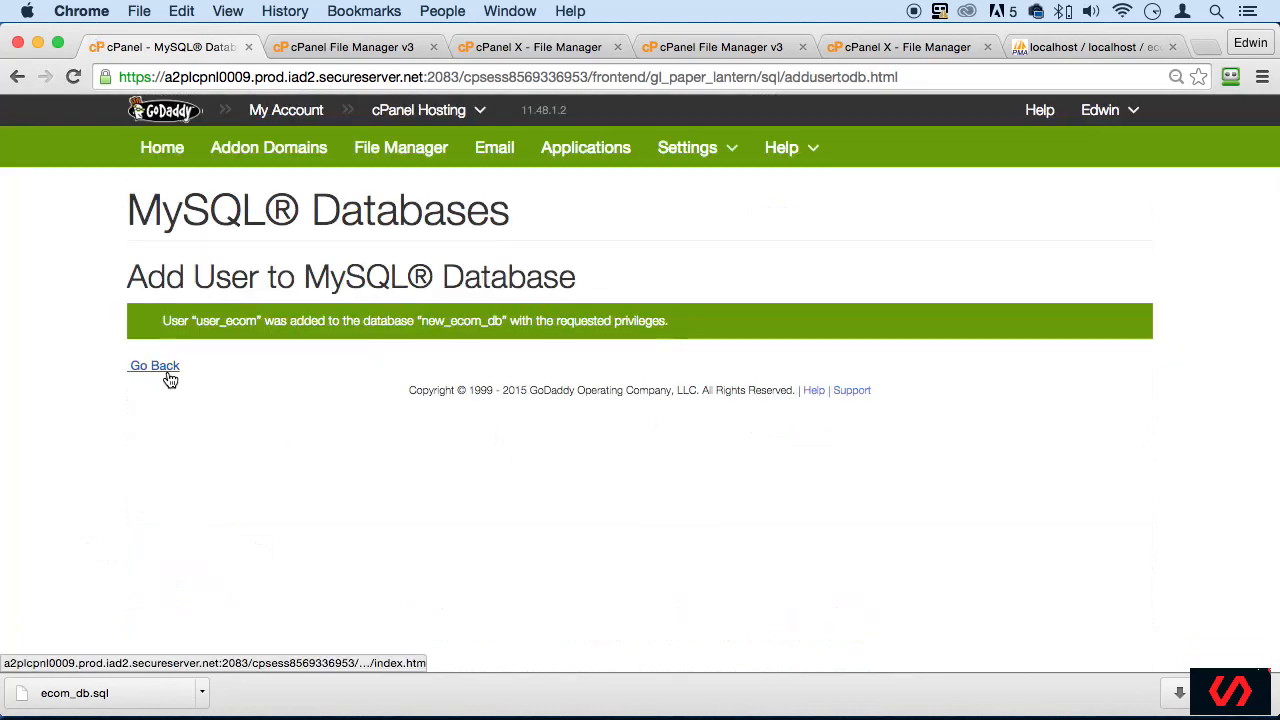
pyautogui.click(167, 372)
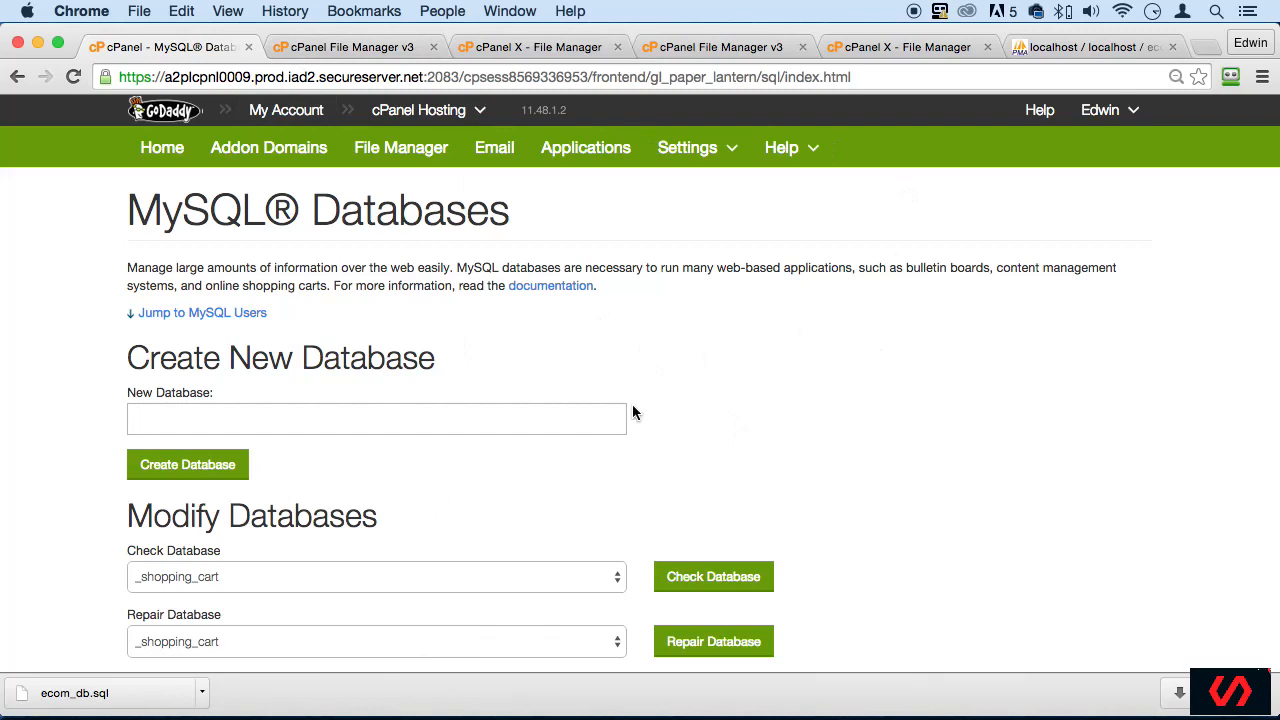
pyautogui.scroll(-5, 632, 412)
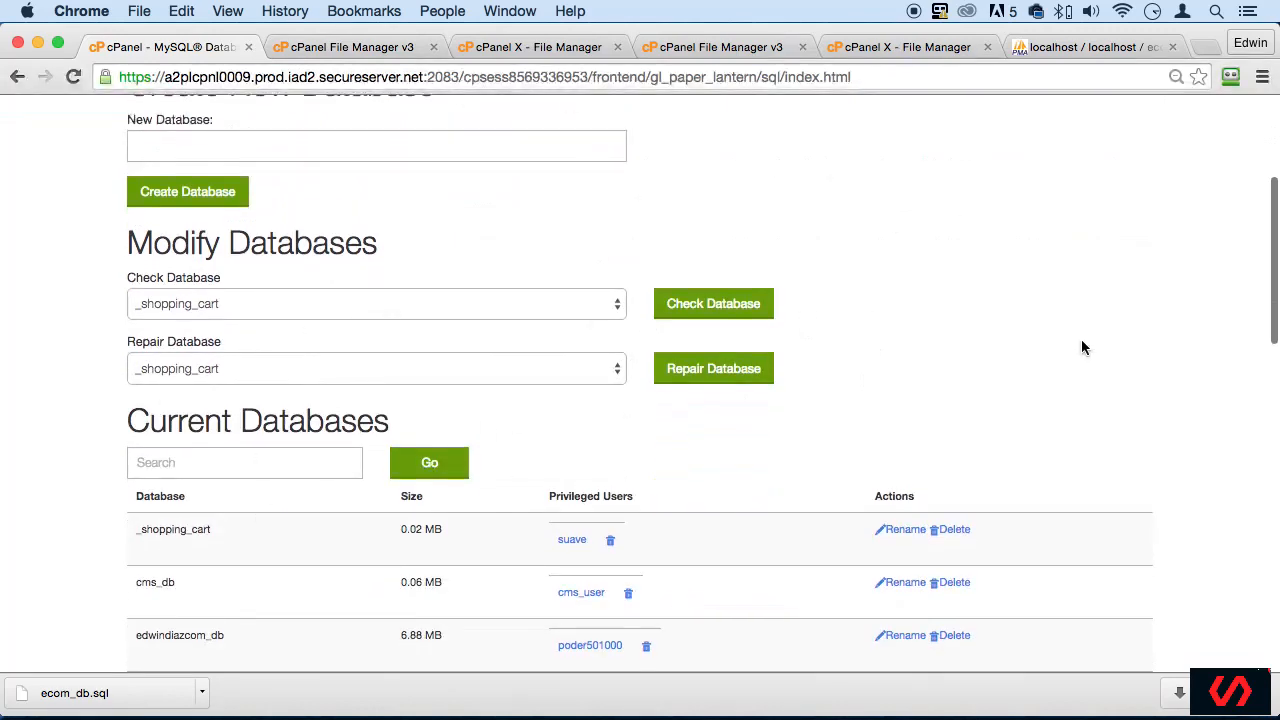
# - Review the MySQL Databases page, covering the sections for creating databases, adding new users and adding users to a database
pyautogui.scroll(5, 691, 257)
pyautogui.scroll(-4, 710, 390)
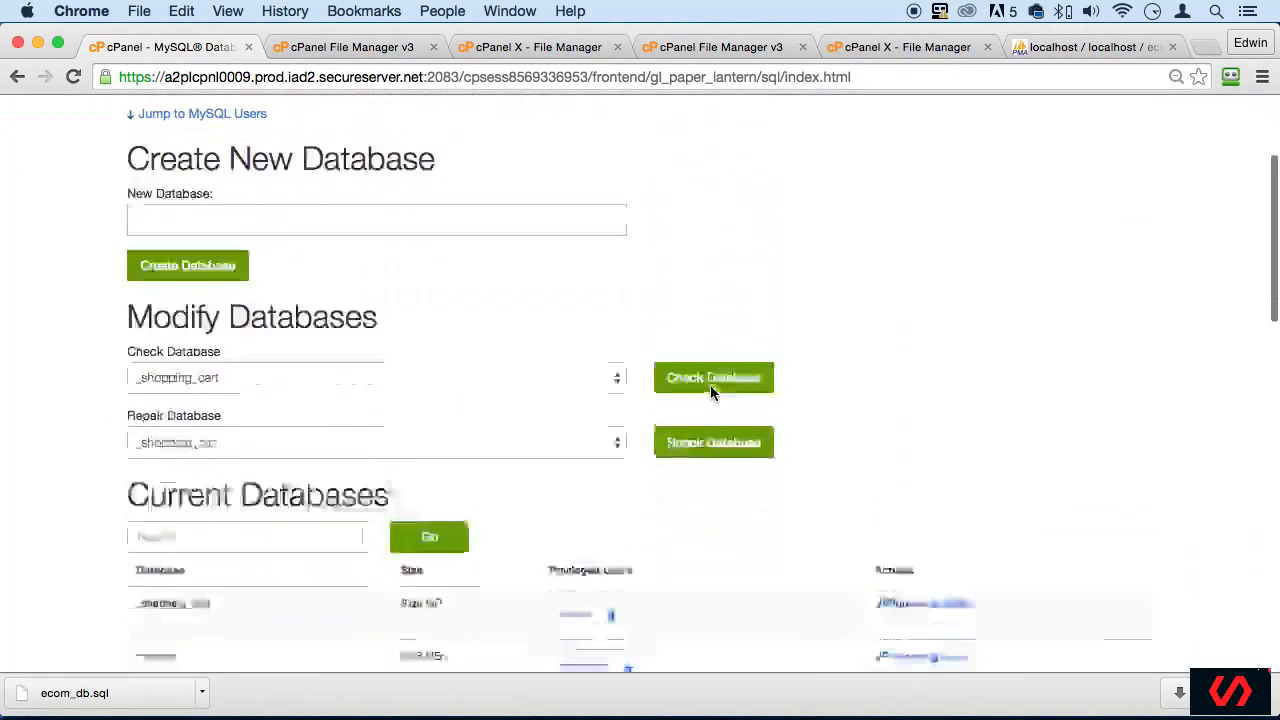
pyautogui.scroll(-8, 711, 394)
pyautogui.scroll(12, 90, 368)
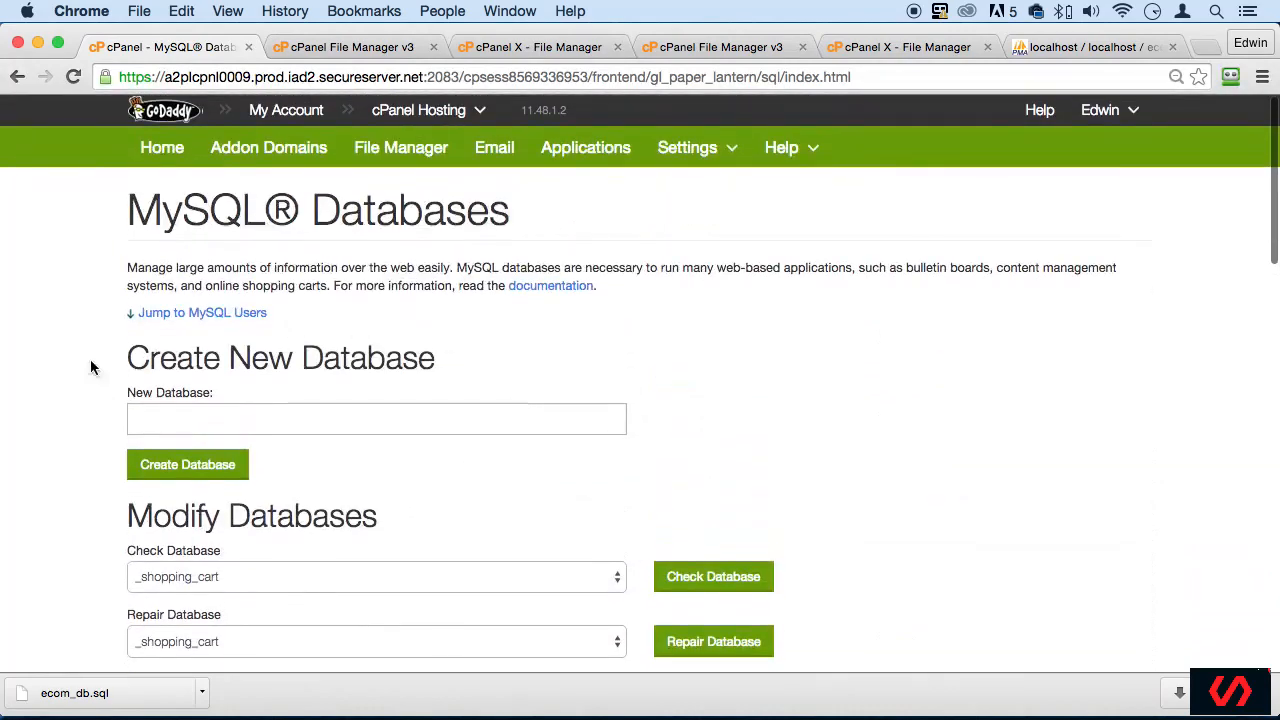
pyautogui.moveTo(115, 210); pyautogui.dragTo(557, 200)
pyautogui.click(727, 364)
pyautogui.scroll(-15, 448, 408)
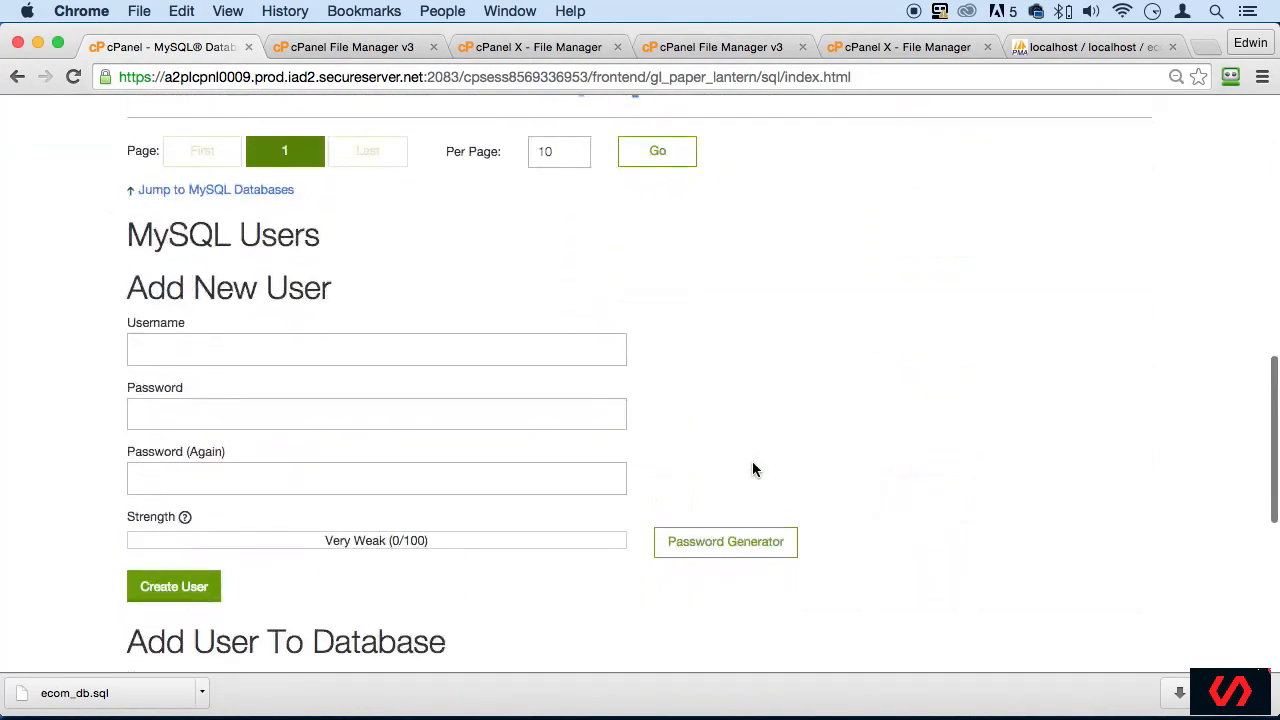
pyautogui.scroll(-4, 818, 446)
pyautogui.scroll(20, 860, 420)
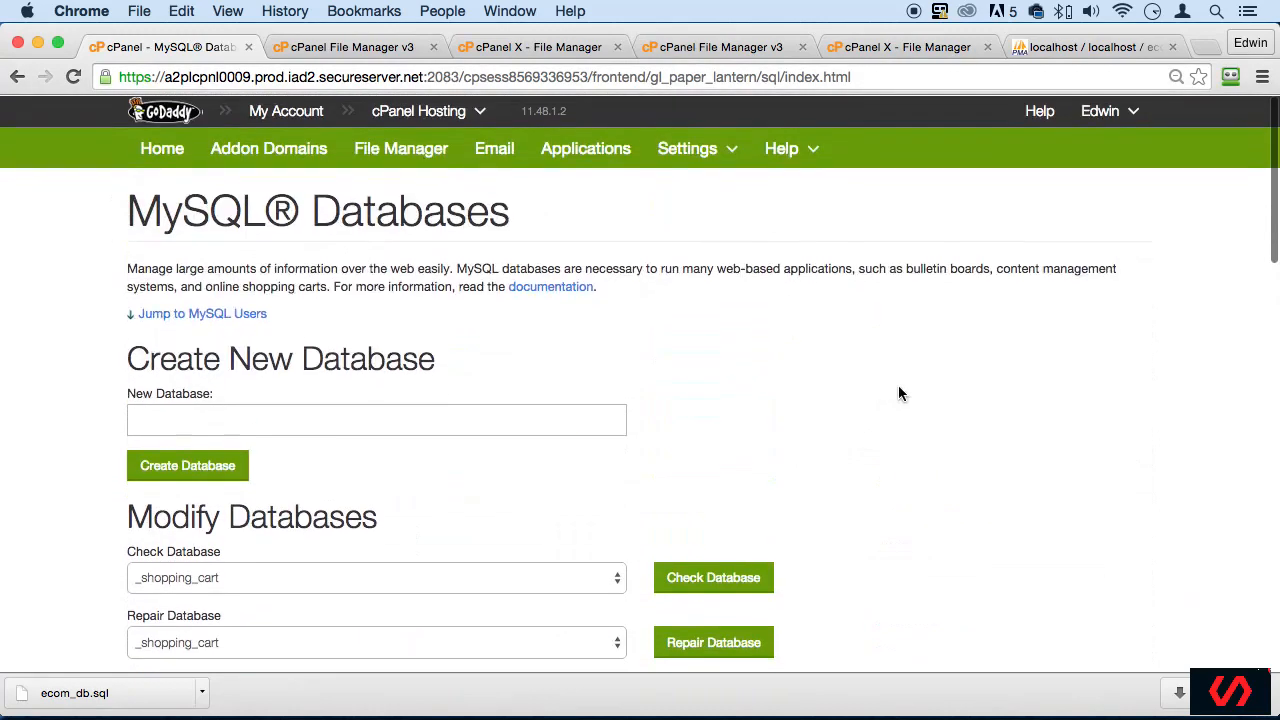
pyautogui.click(350, 47)
pyautogui.click(218, 54)
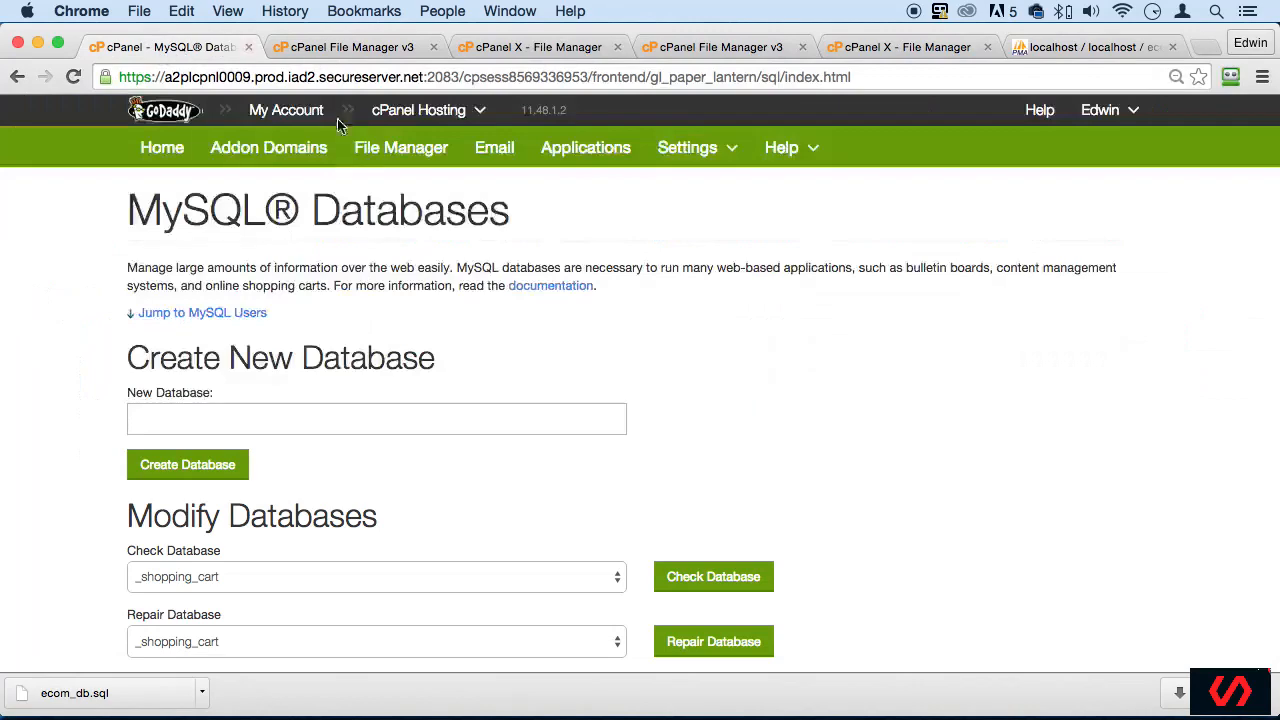
pyautogui.click(284, 40)
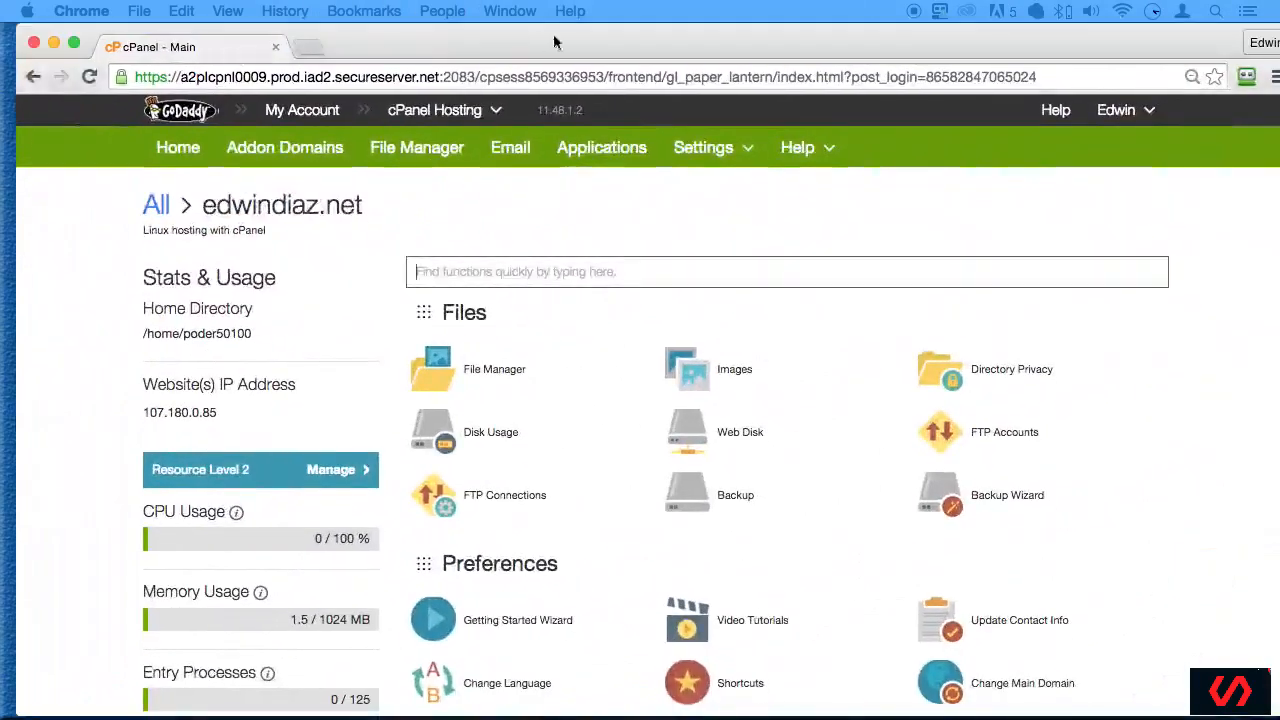
# - Open phpMyAdmin from the Databases section of the cPanel main page and select the database new_ecom_db
pyautogui.scroll(-3, 569, 466)
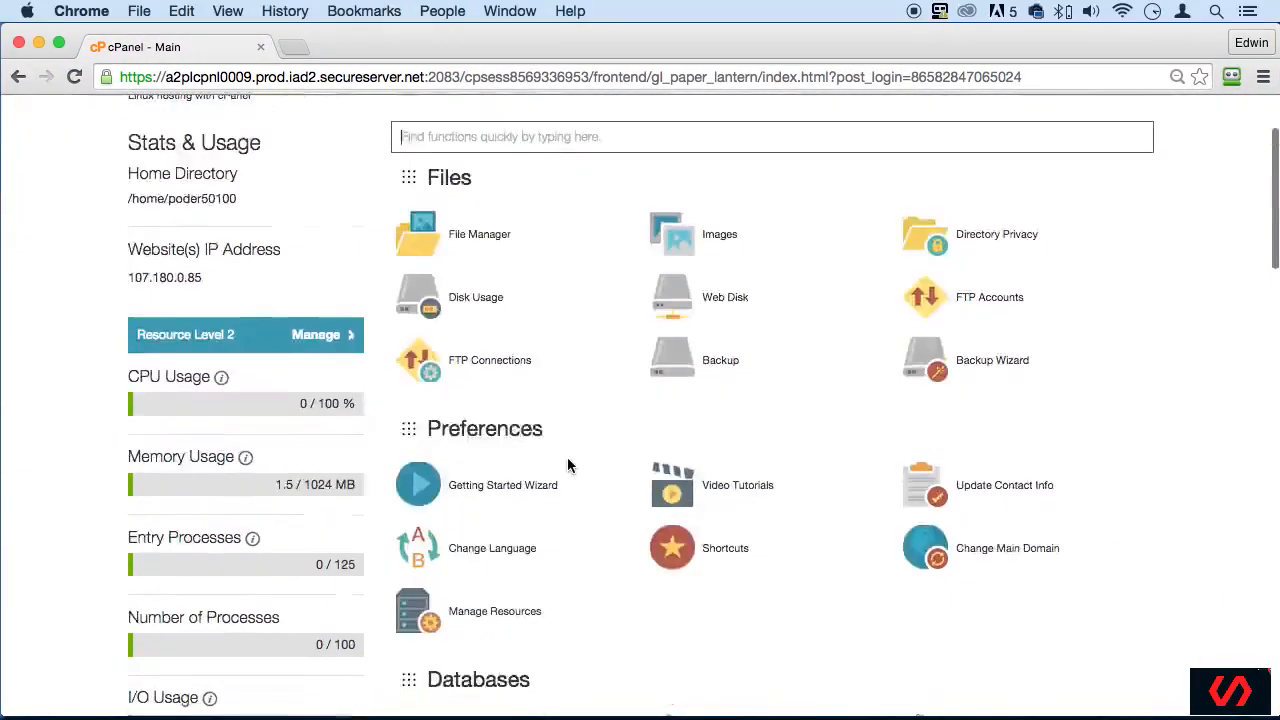
pyautogui.scroll(-10, 1020, 406)
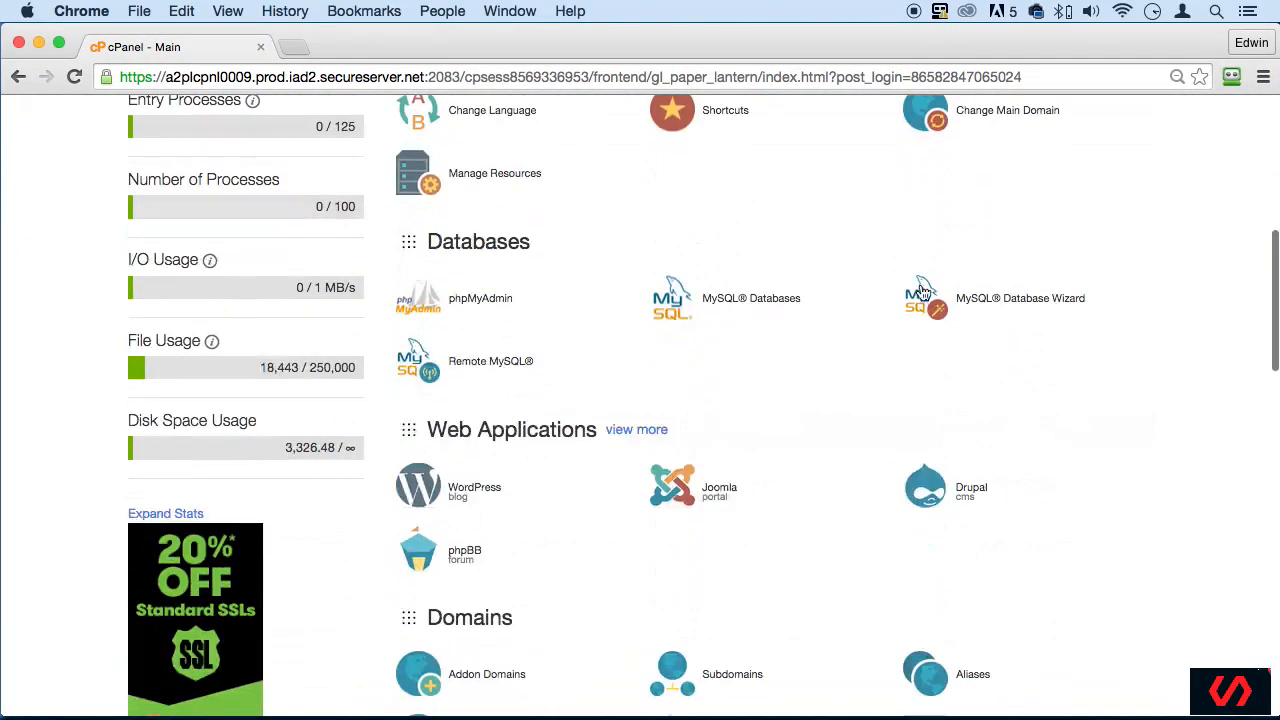
pyautogui.click(480, 302)
pyautogui.moveTo(654, 40); pyautogui.dragTo(677, 37)
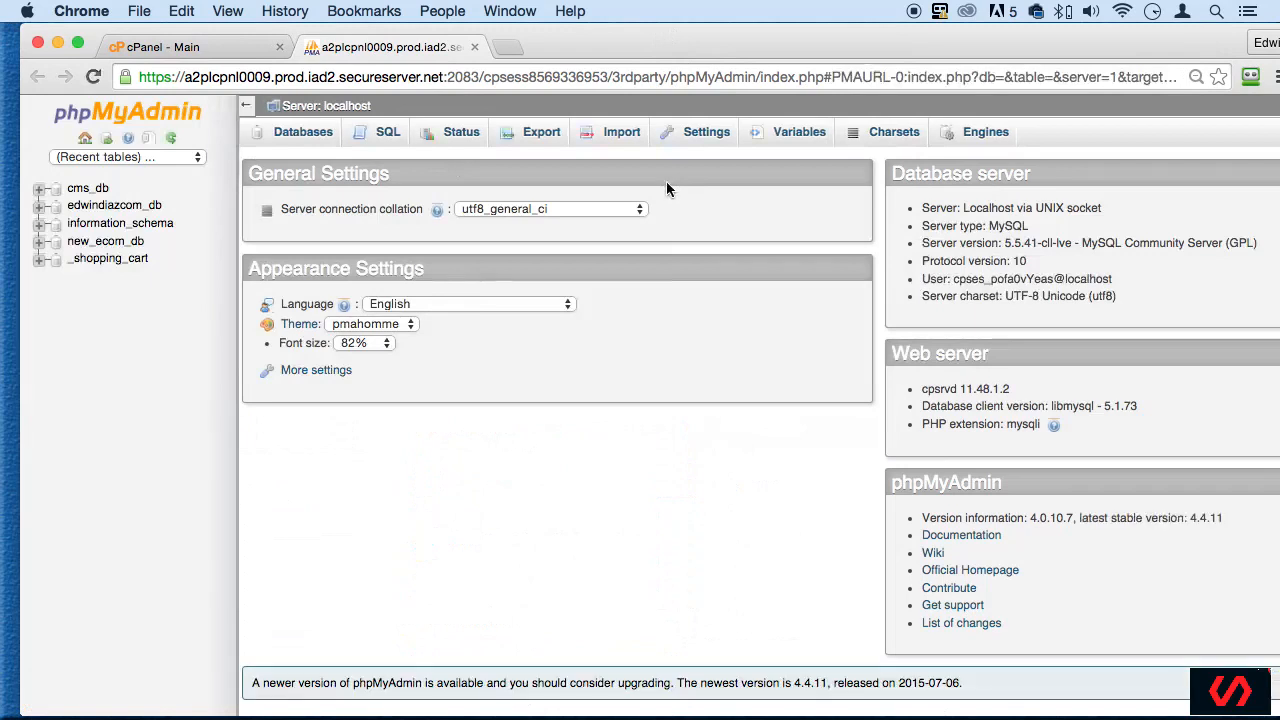
pyautogui.click(104, 243)
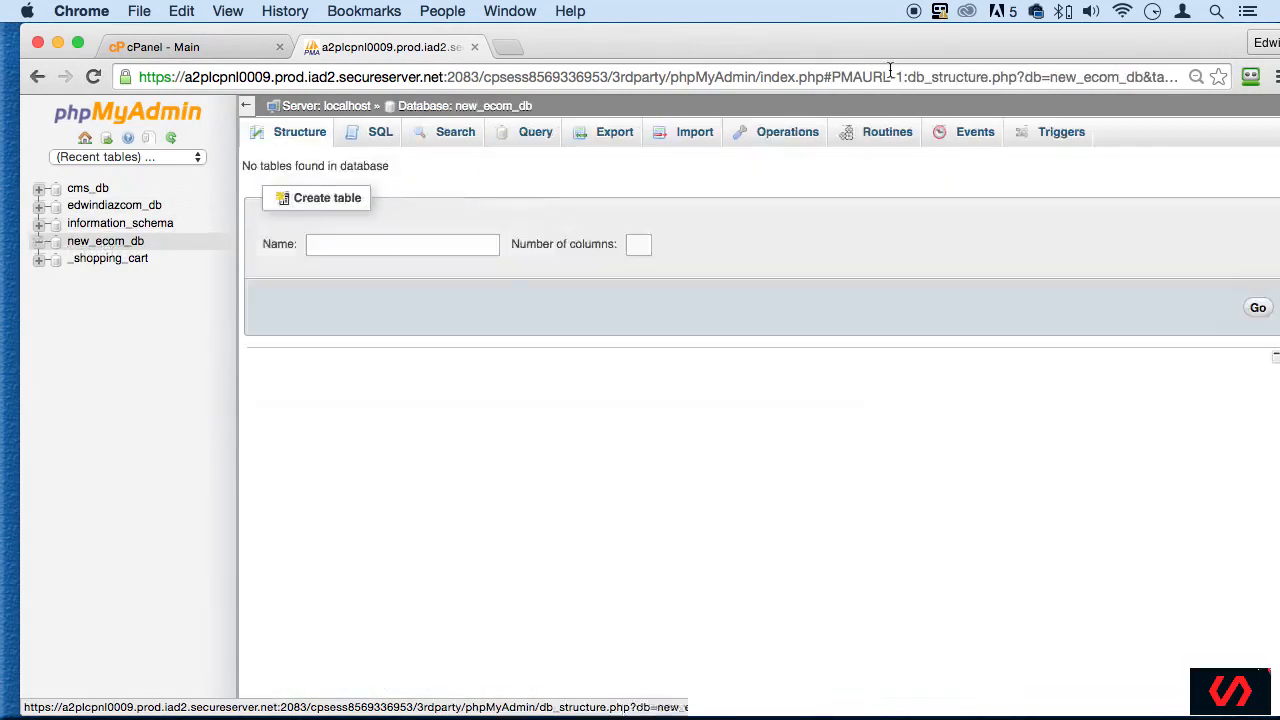
pyautogui.moveTo(651, 40); pyautogui.dragTo(632, 44)
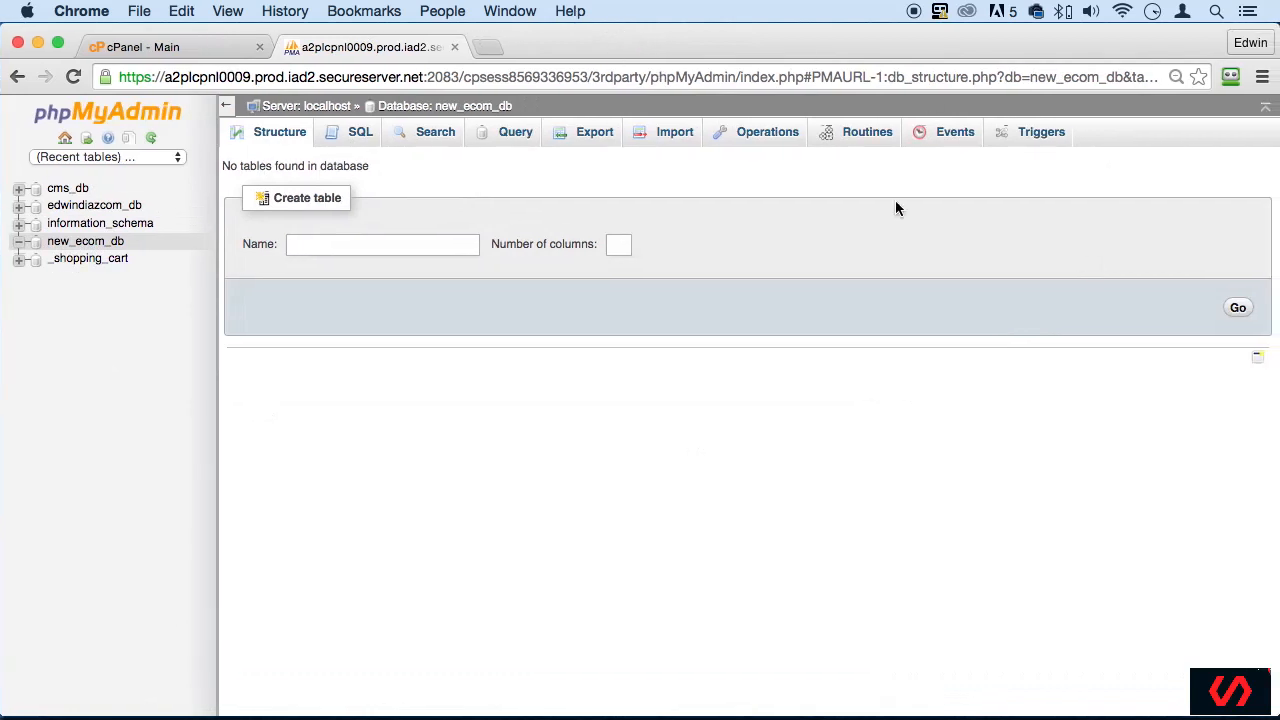
# - Import the file ecom_db.sql from the Desktop into the new_ecom_db database
pyautogui.click(676, 138)
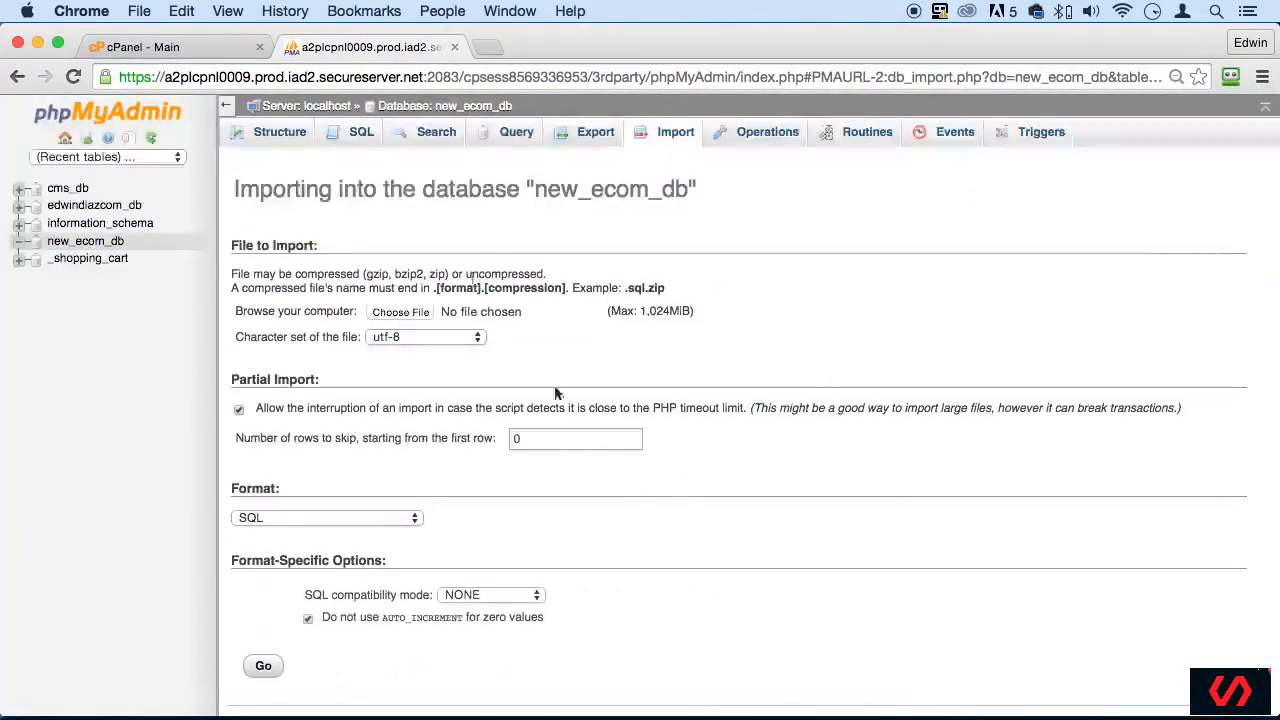
pyautogui.click(402, 312)
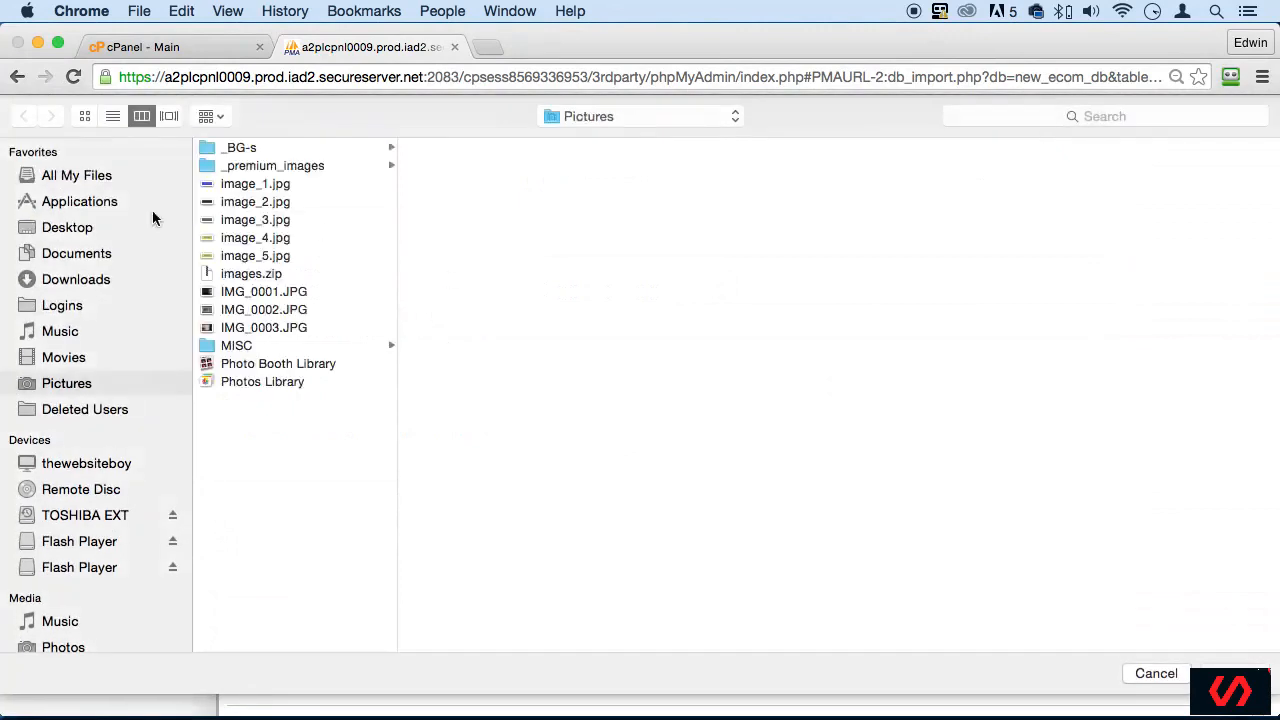
pyautogui.click(64, 228)
pyautogui.click(254, 192)
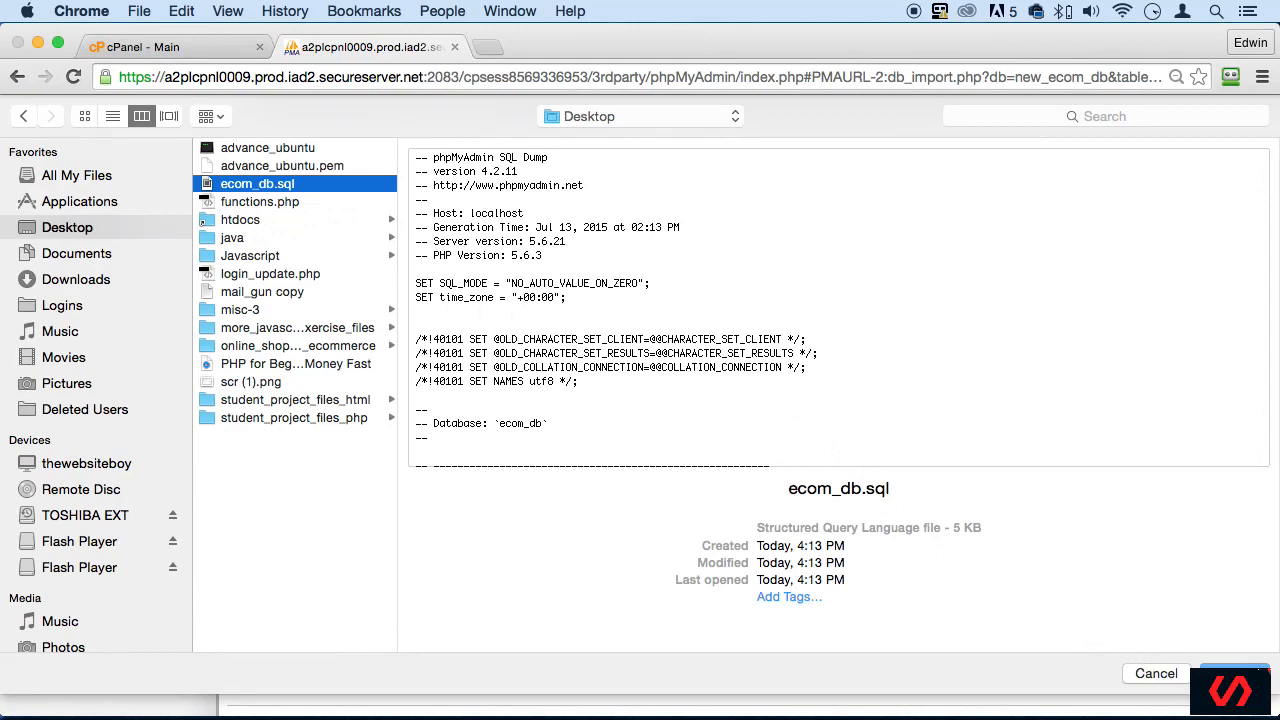
pyautogui.click(1236, 673)
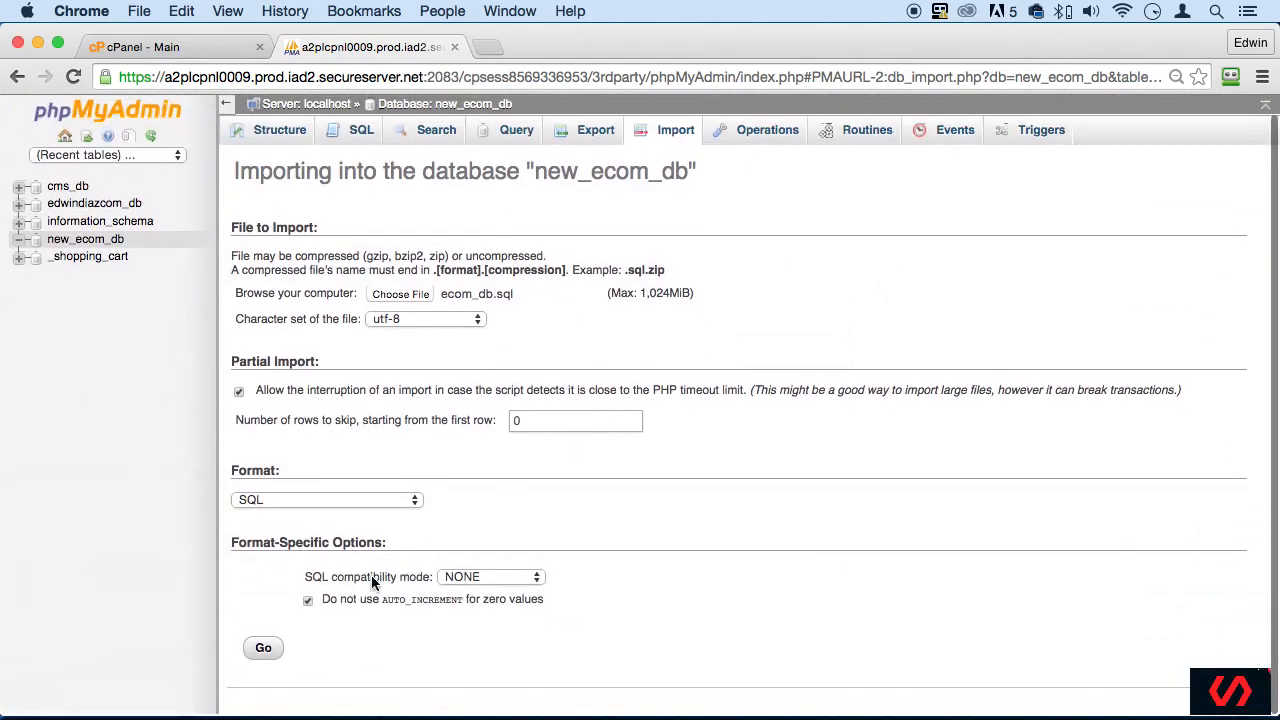
pyautogui.click(263, 648)
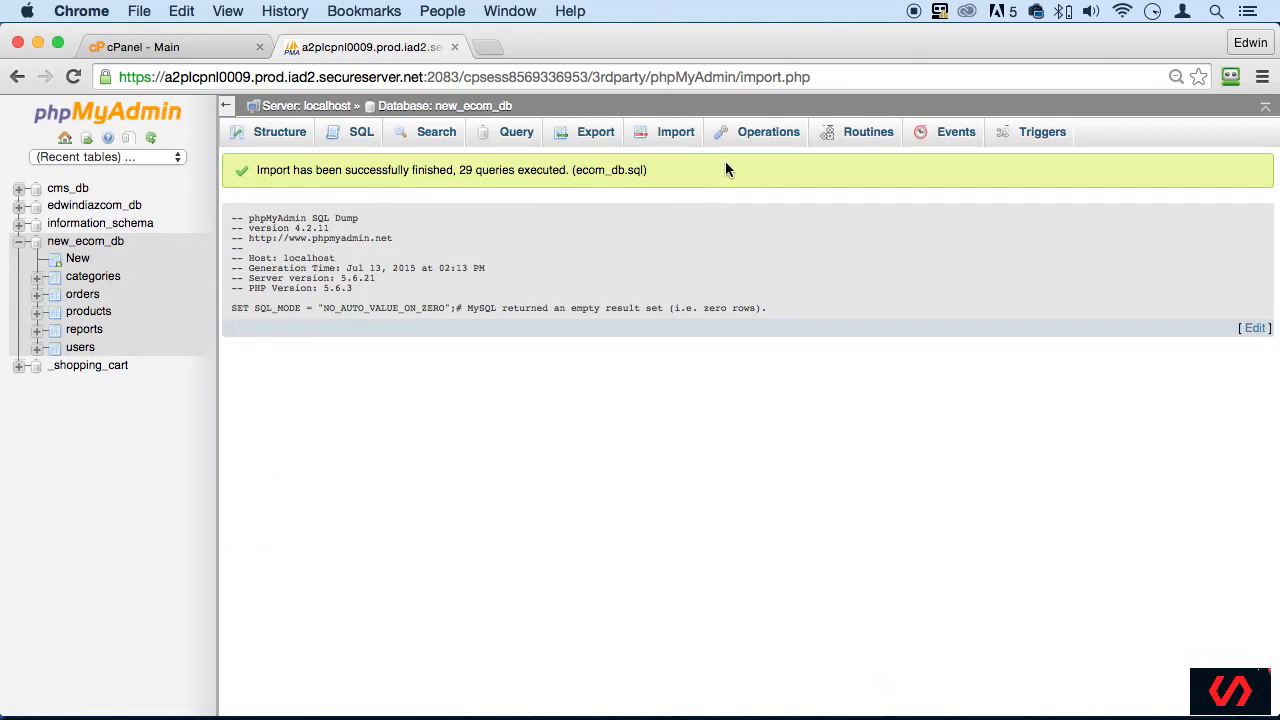
# - Examine the result message of the ecom_db.sql import
pyautogui.moveTo(651, 172); pyautogui.dragTo(256, 172)
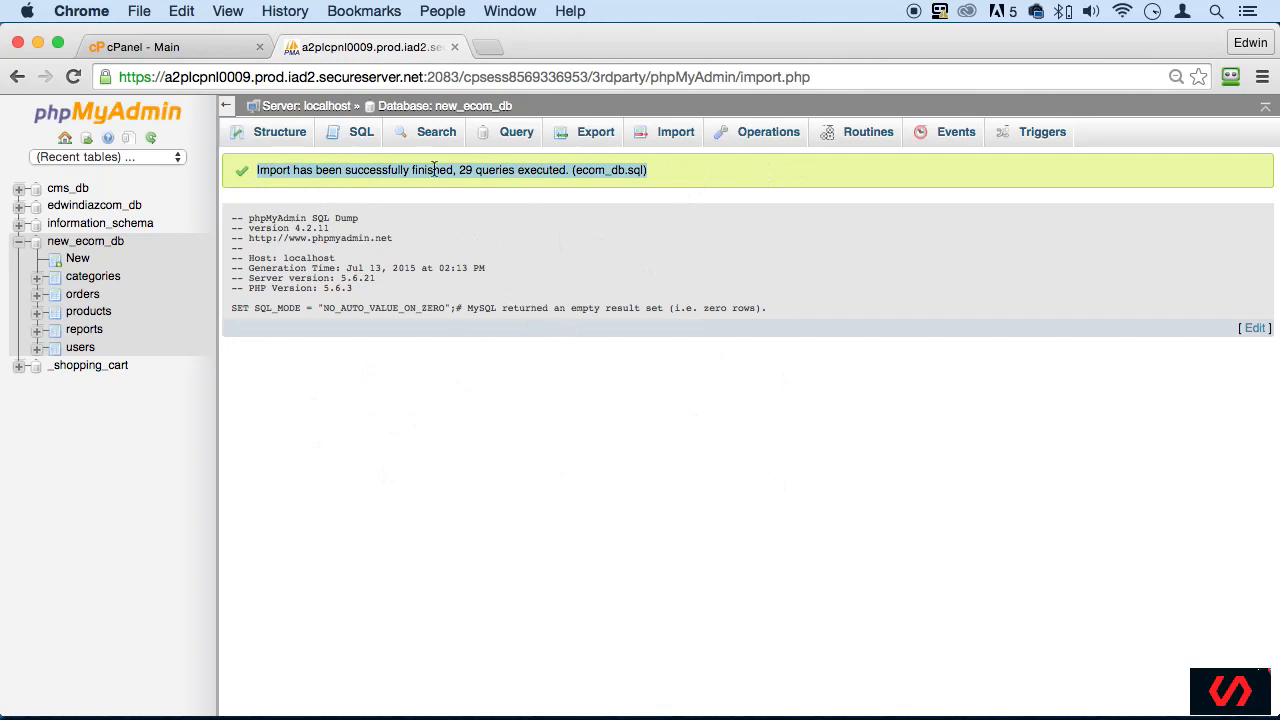
pyautogui.click(565, 270)
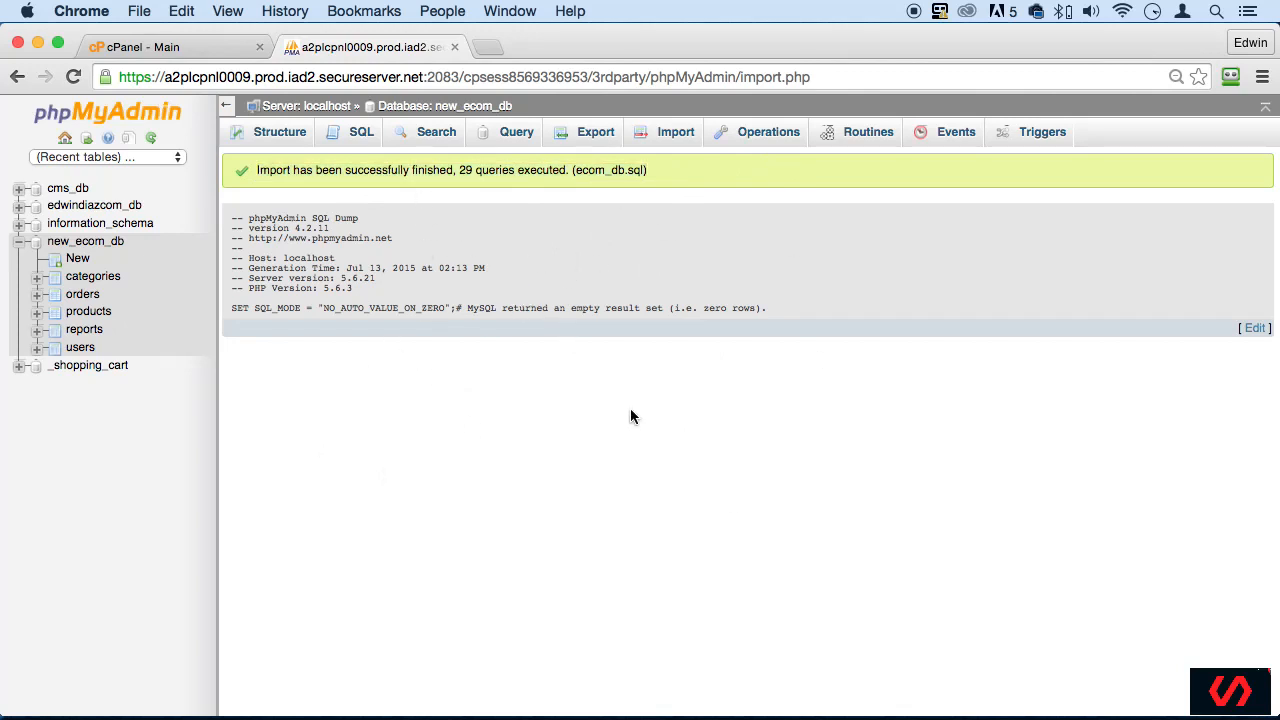
pyautogui.moveTo(440, 160); pyautogui.dragTo(664, 172)
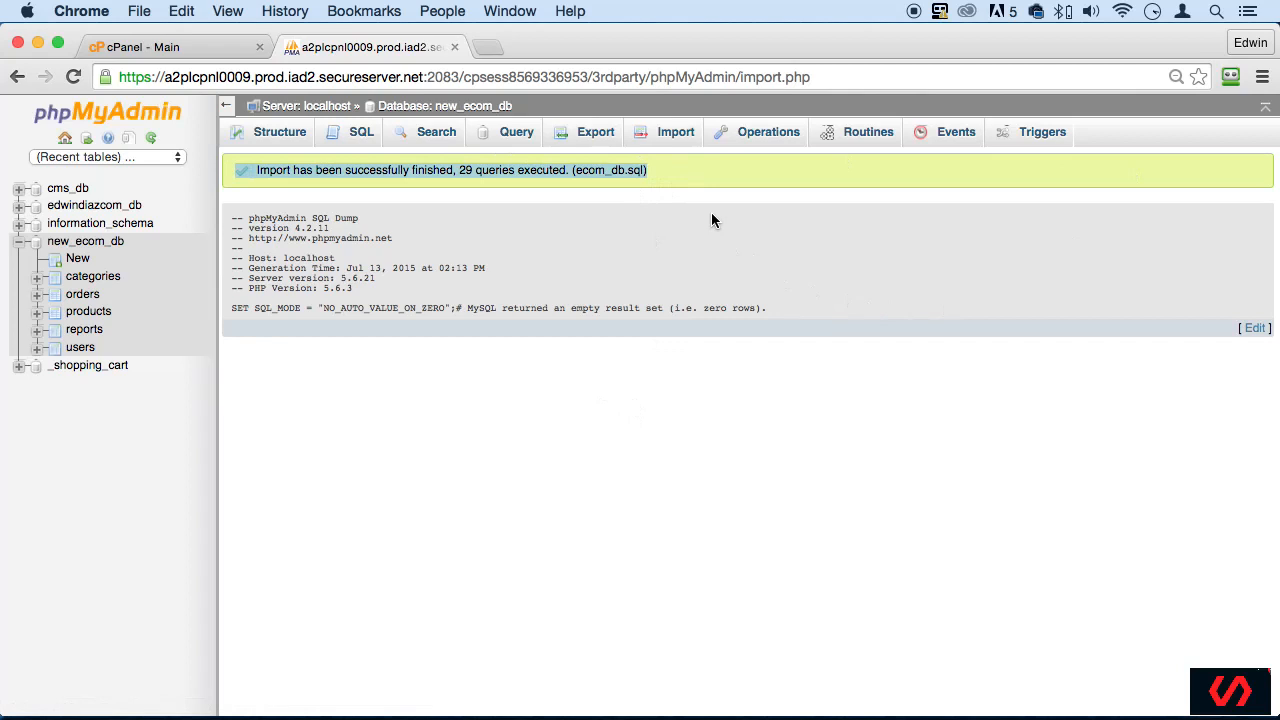
pyautogui.click(668, 170)
pyautogui.moveTo(685, 169); pyautogui.dragTo(276, 170)
# - Check the table list of new_ecom_db and browse the rows of its orders and users tables
pyautogui.click(78, 244)
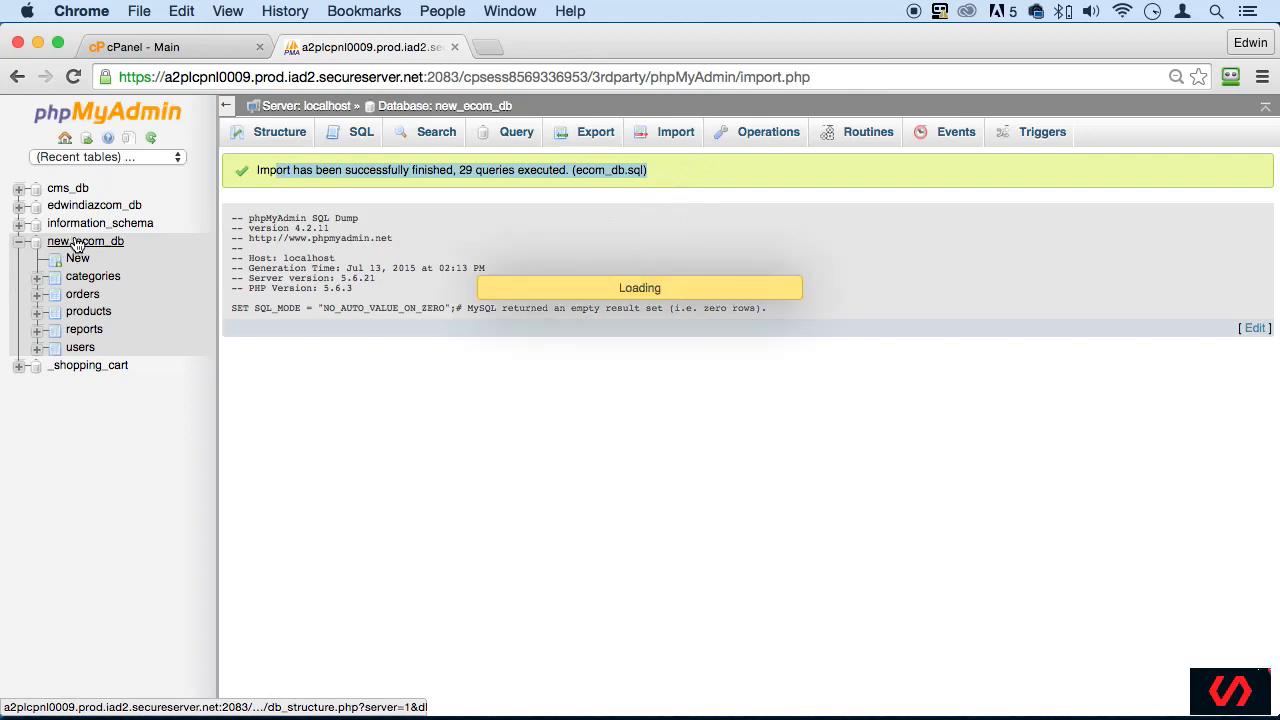
pyautogui.click(81, 296)
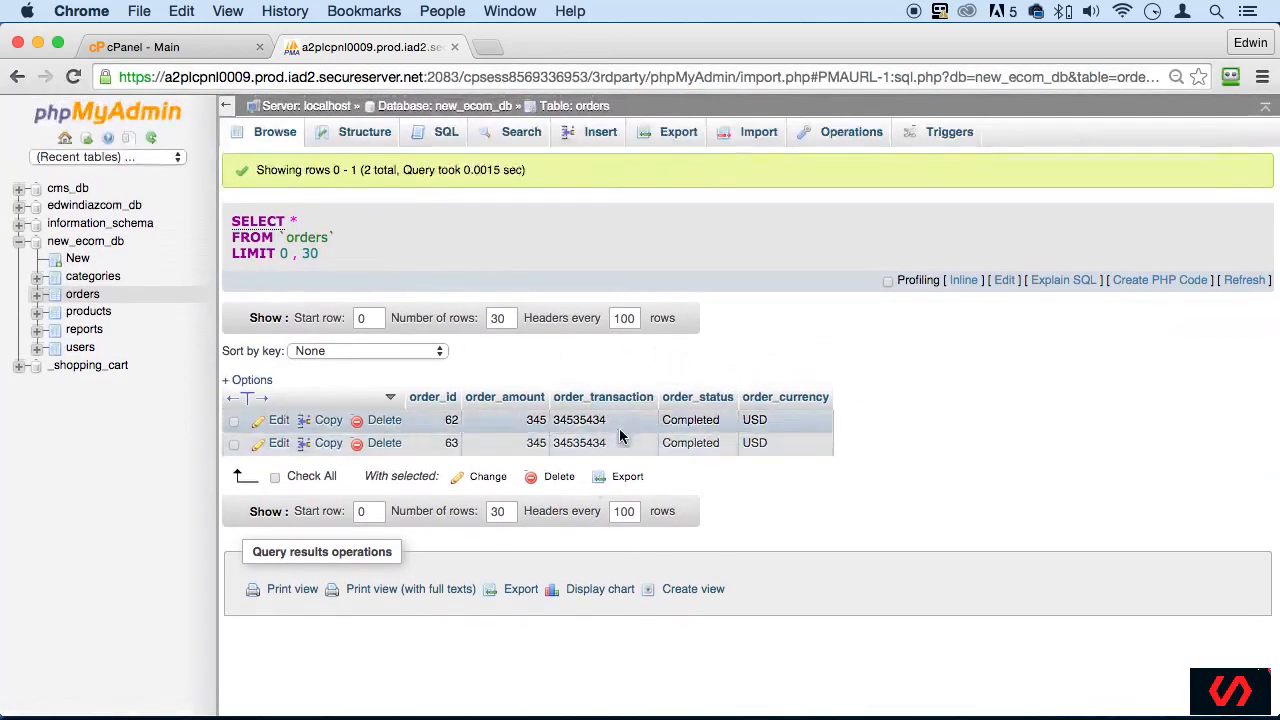
pyautogui.click(80, 347)
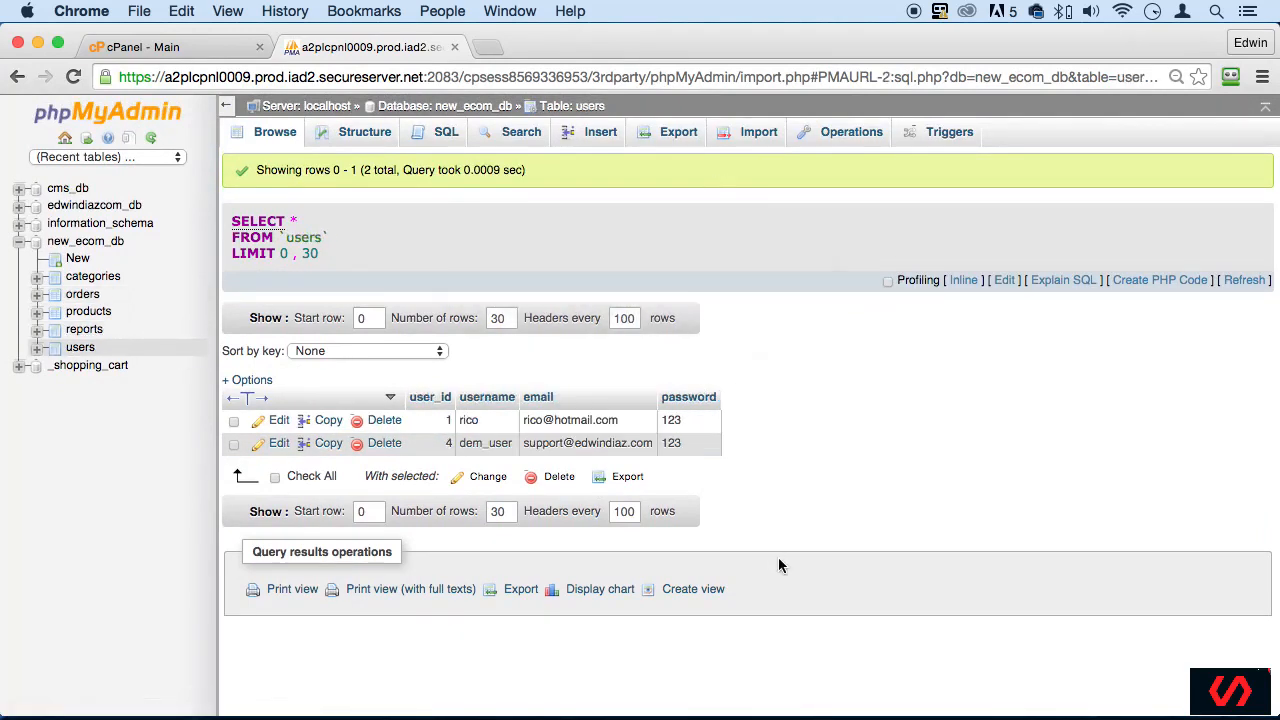